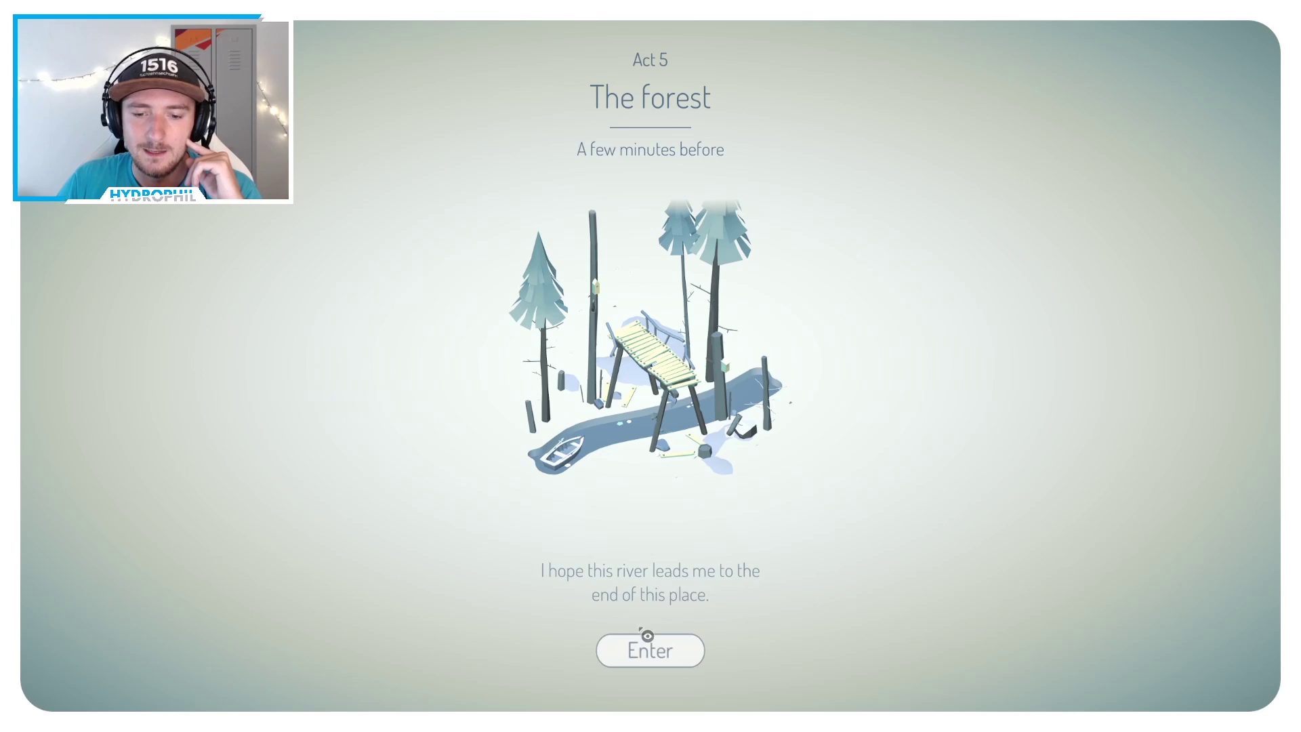
# Enter the forest chapter and advance the narration past the bridge and camping memory.
pyautogui.click(652, 657)
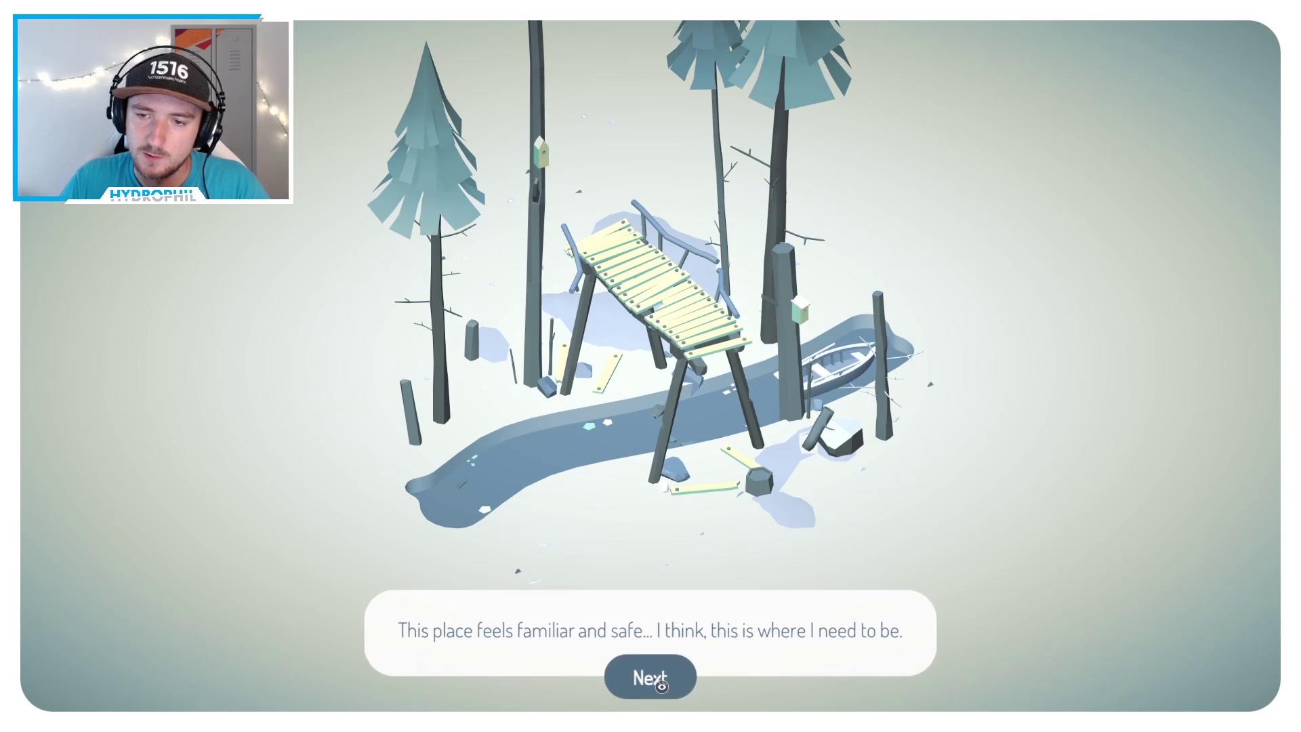
pyautogui.click(651, 676)
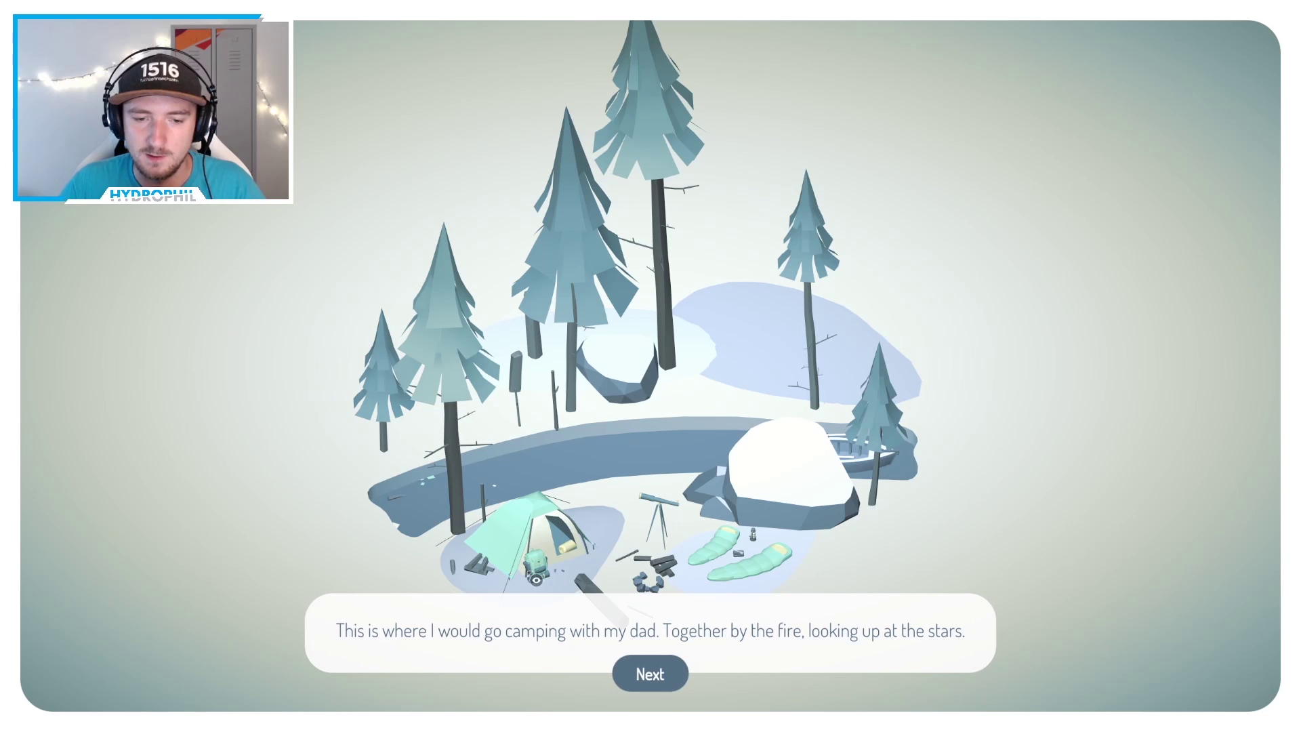
pyautogui.click(651, 674)
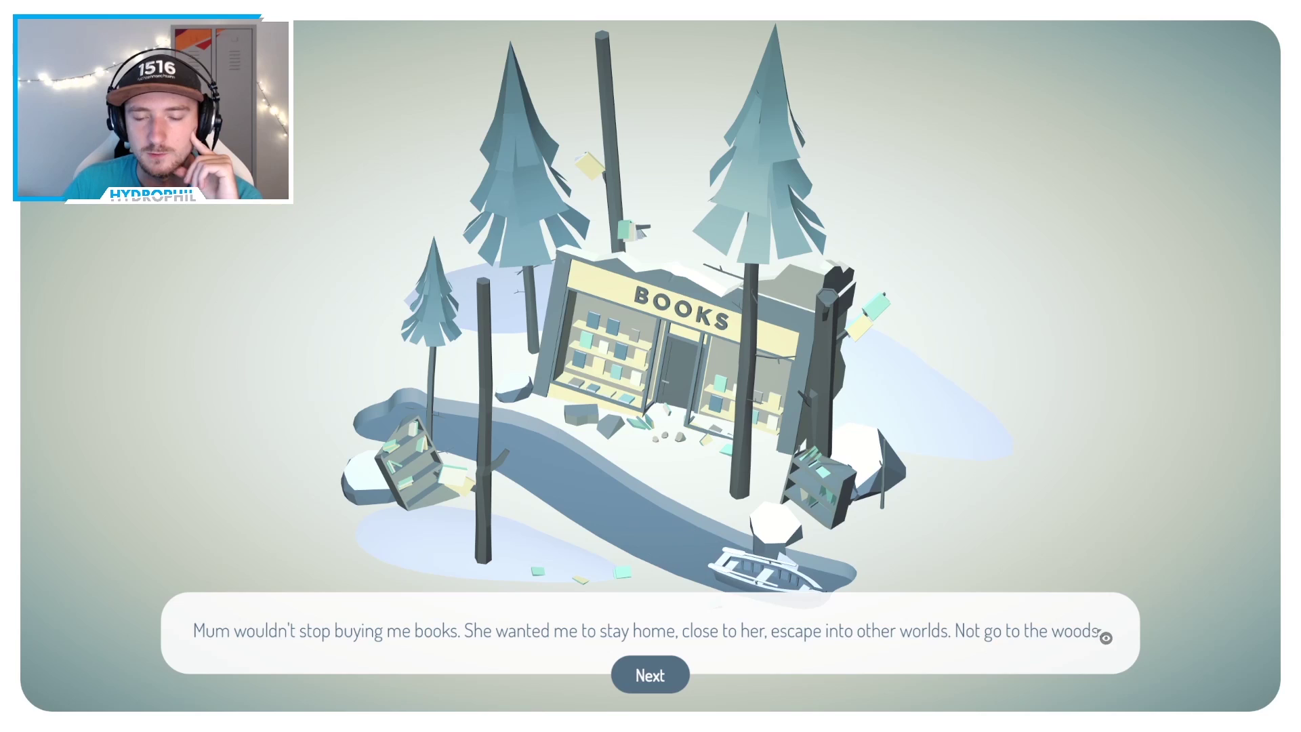
# Advance through the bookshop, classroom and treehouse narration into the treehouse shed room.
pyautogui.click(651, 677)
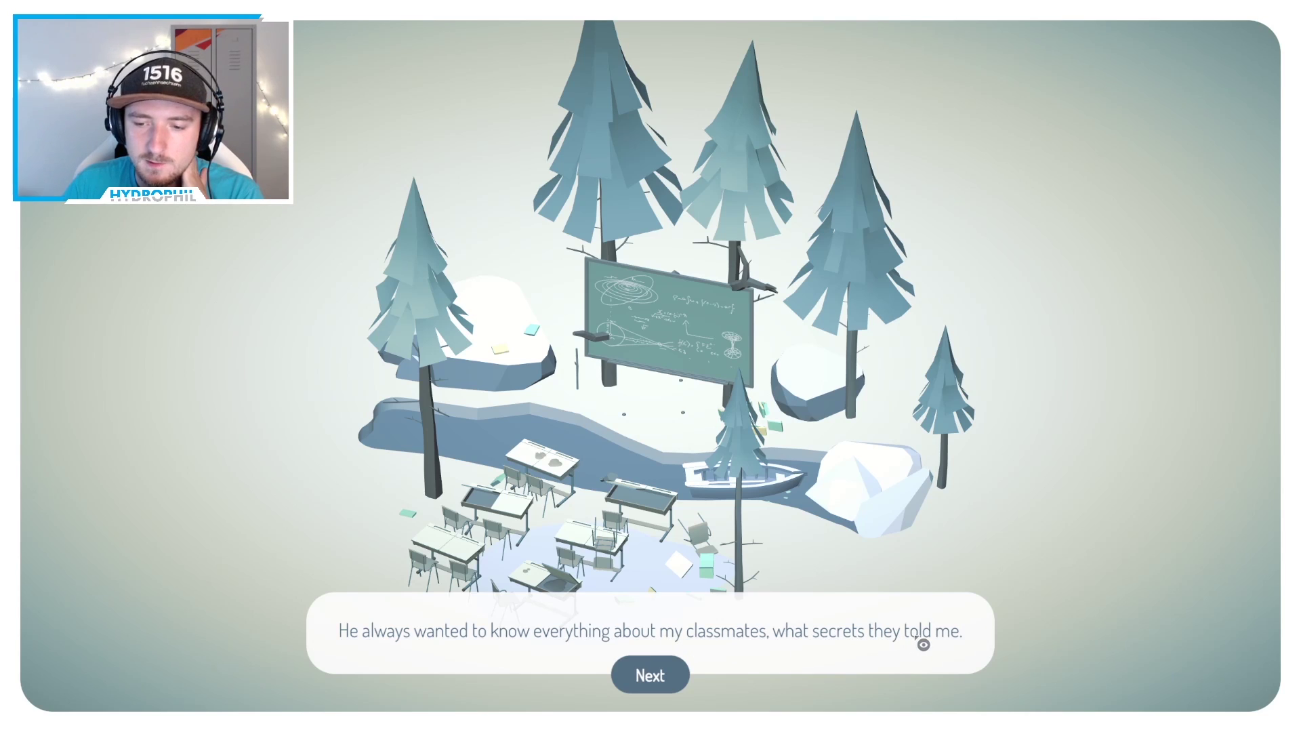
pyautogui.click(651, 676)
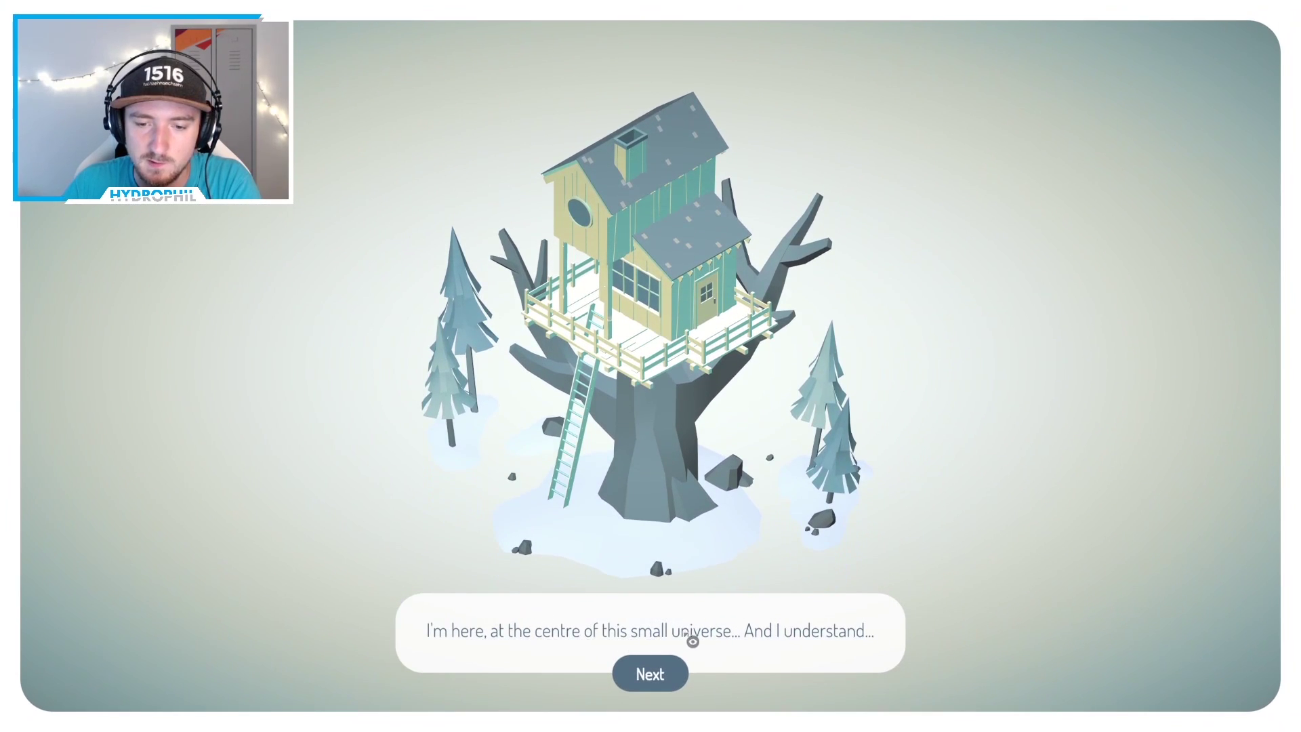
pyautogui.click(654, 687)
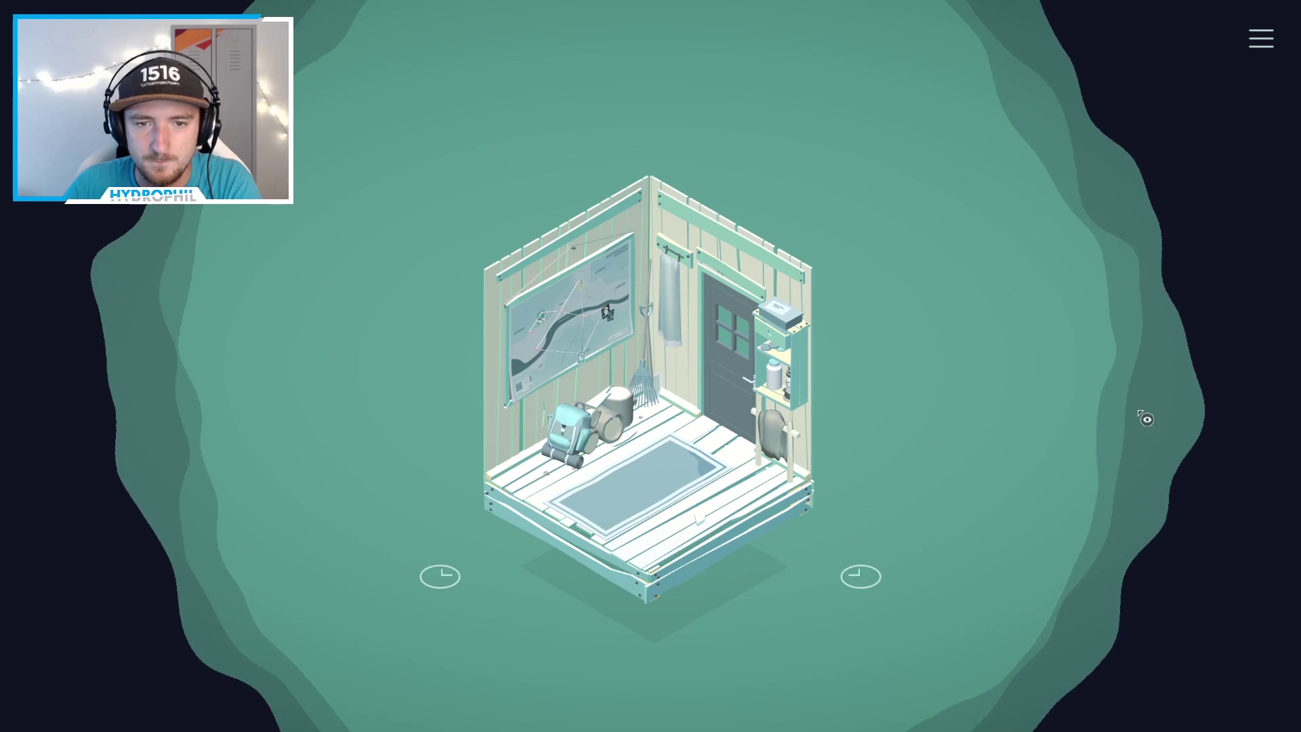
# Inspect the wall map, the floor backpack and the shelf by the door.
pyautogui.click(570, 325)
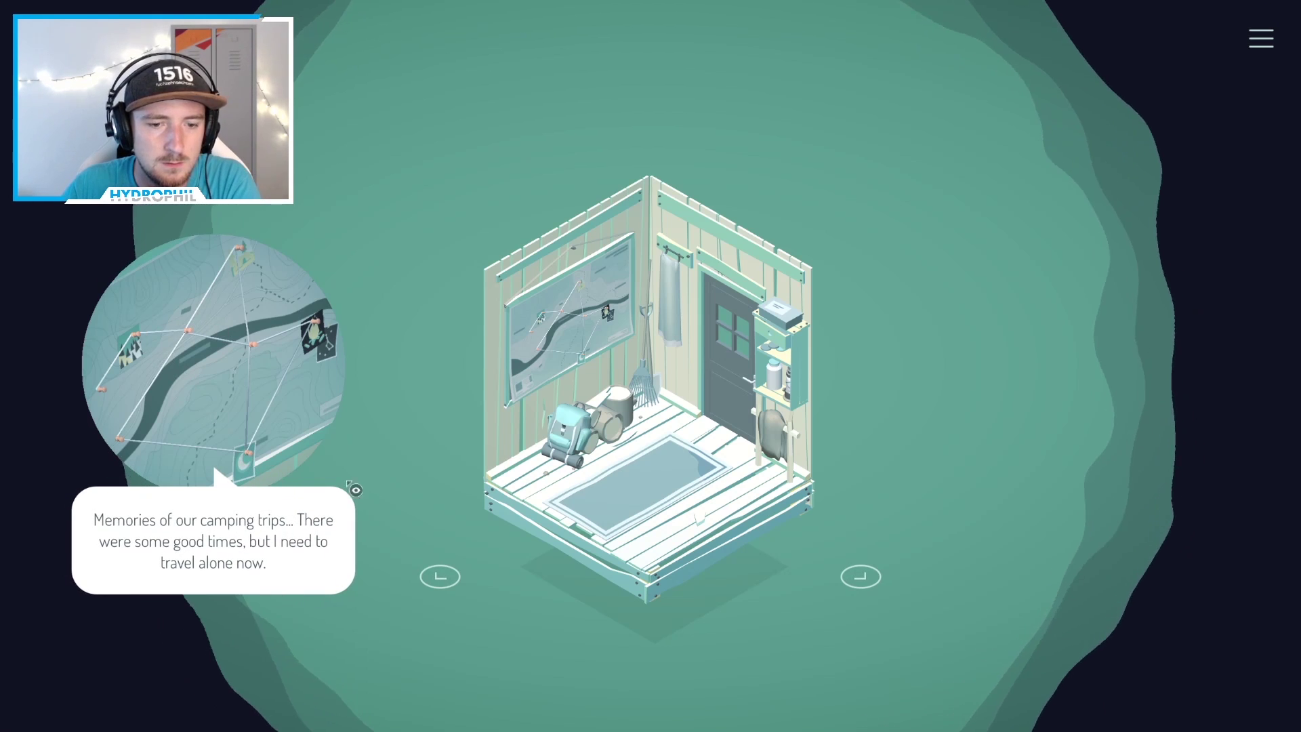
pyautogui.click(631, 424)
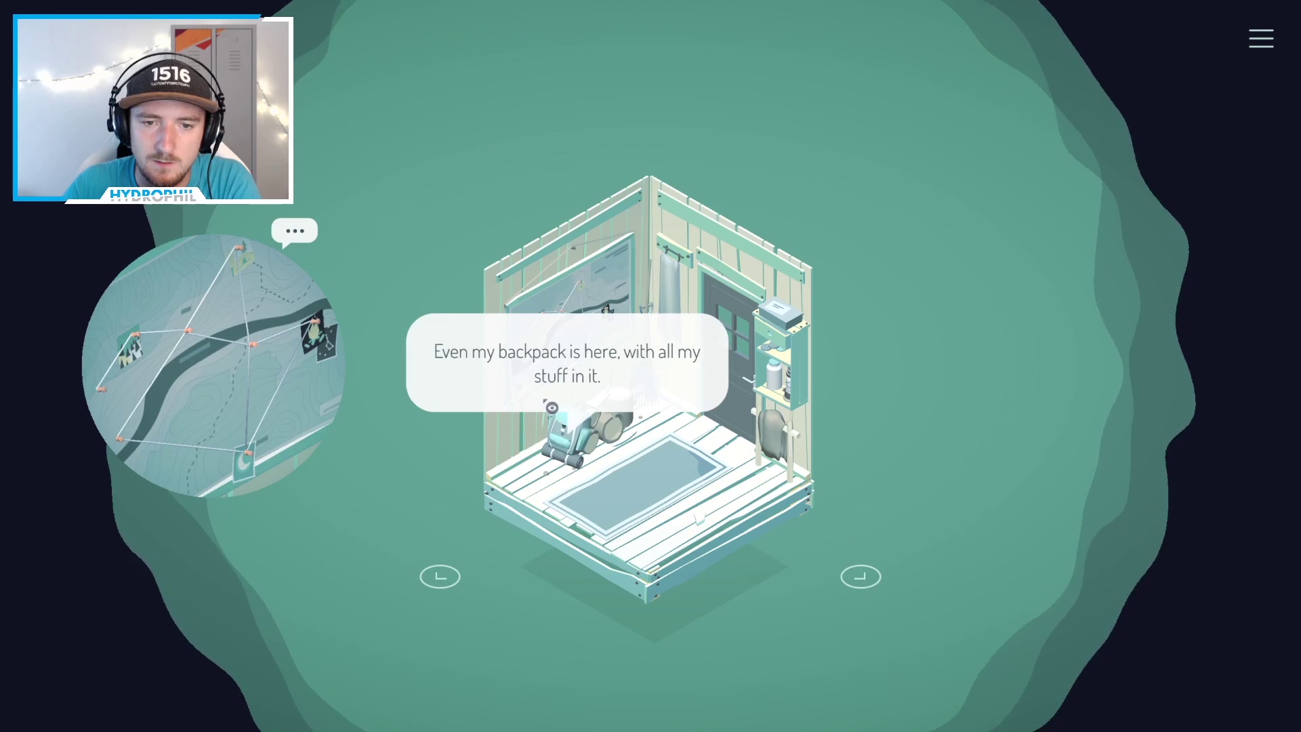
pyautogui.click(636, 395)
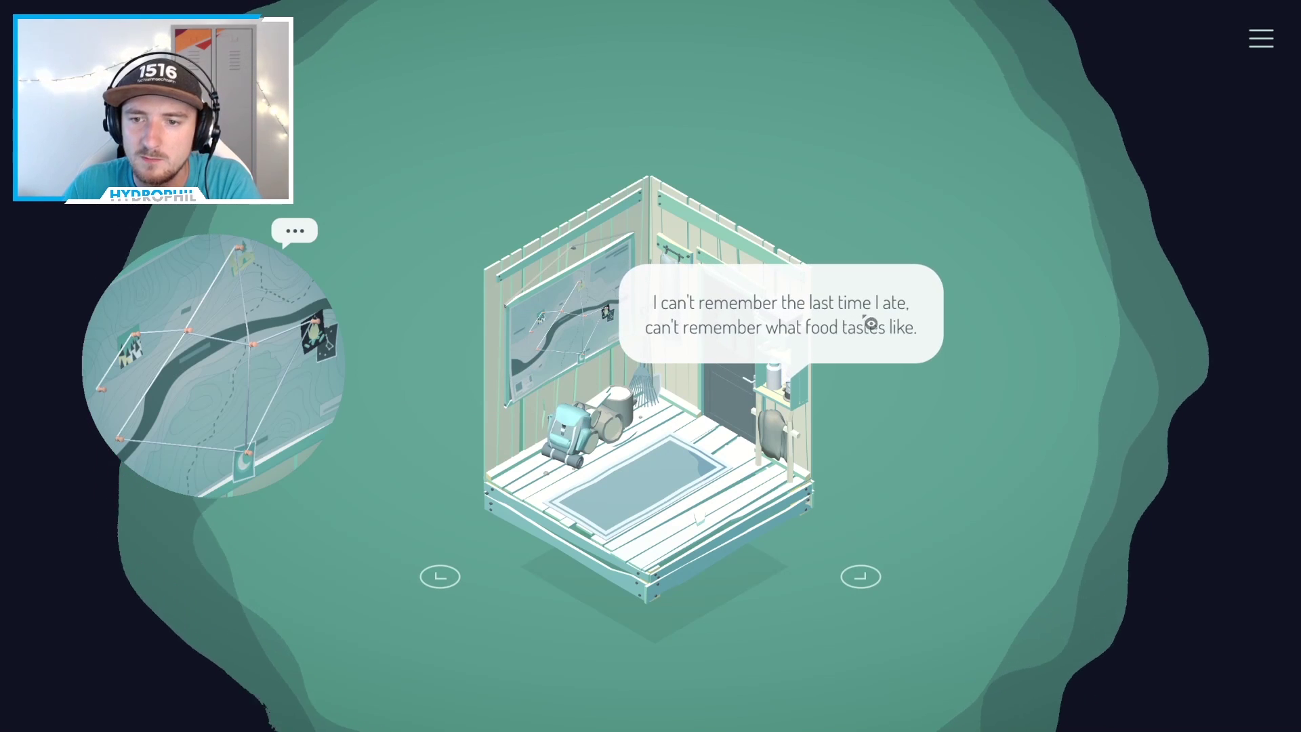
pyautogui.click(823, 355)
# Turn the room, move to the living room and look through the telescope.
pyautogui.moveTo(734, 550); pyautogui.dragTo(863, 439)
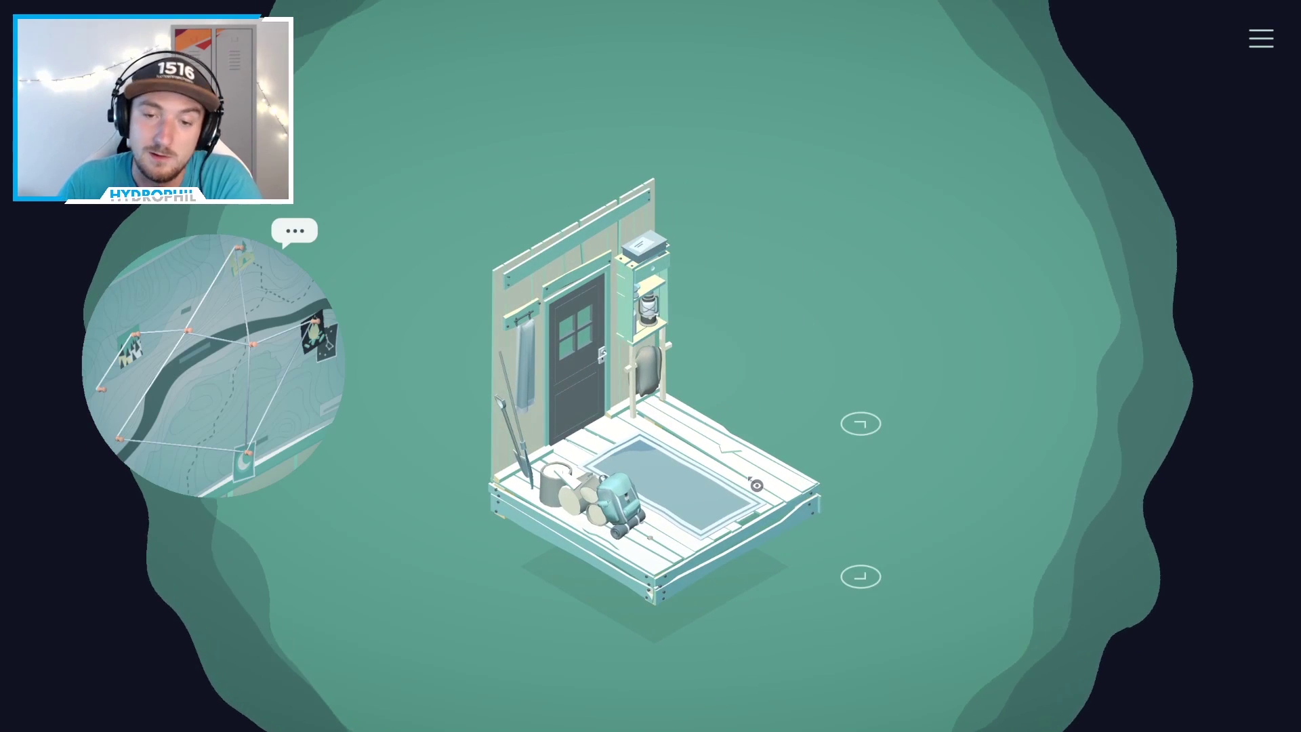
pyautogui.click(863, 439)
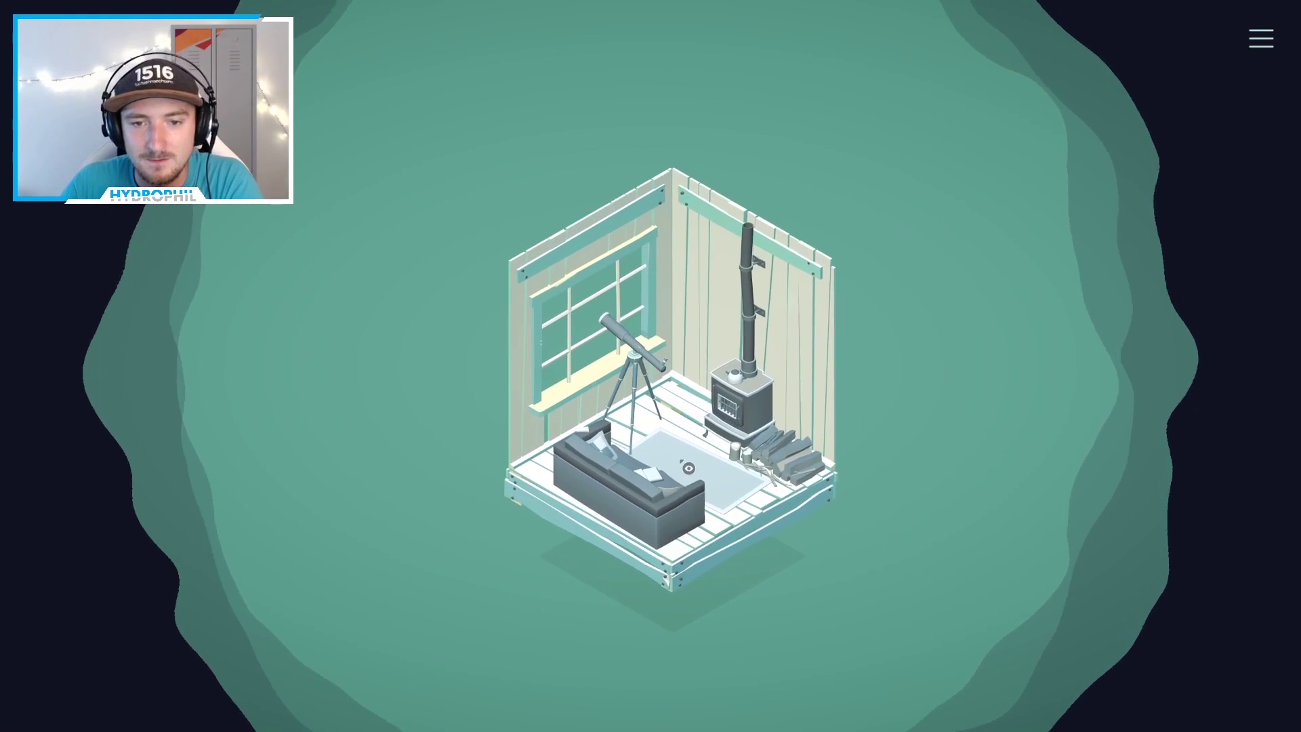
pyautogui.click(642, 379)
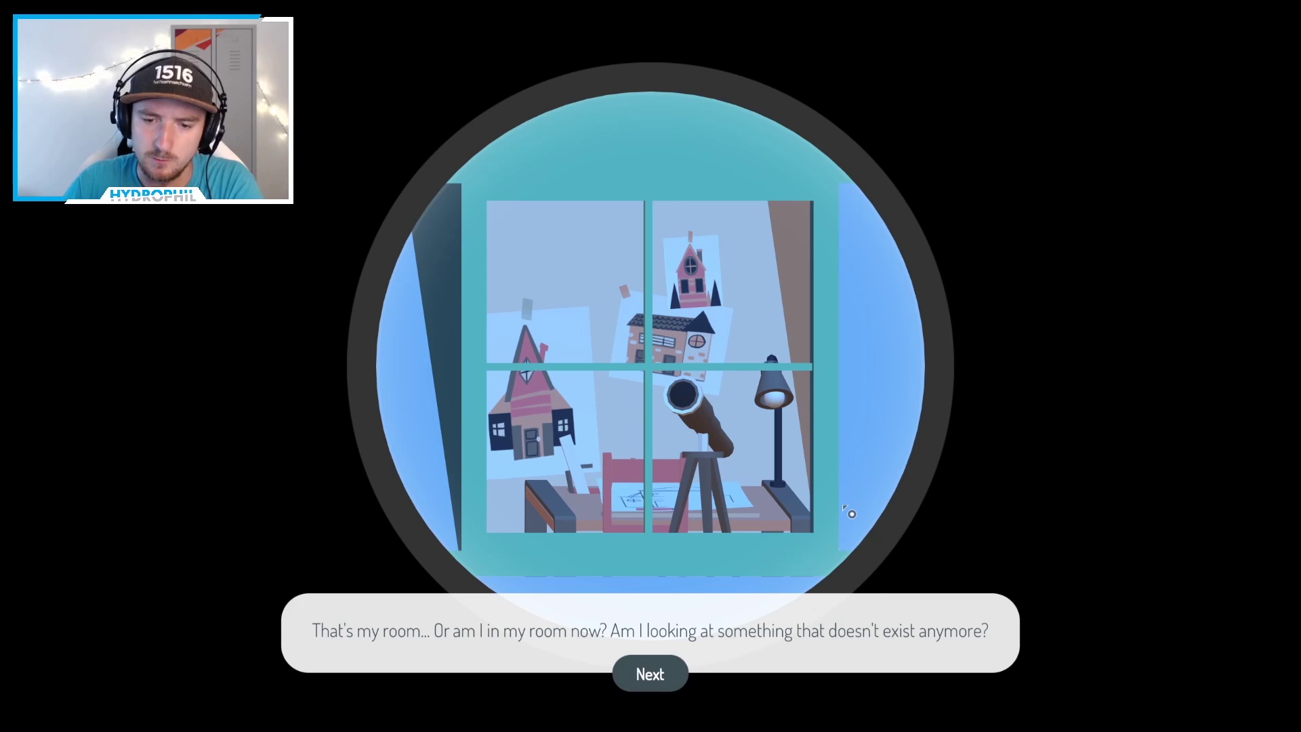
# Pan the telescope across the house and up to centre the star constellation, then close it.
pyautogui.click(651, 675)
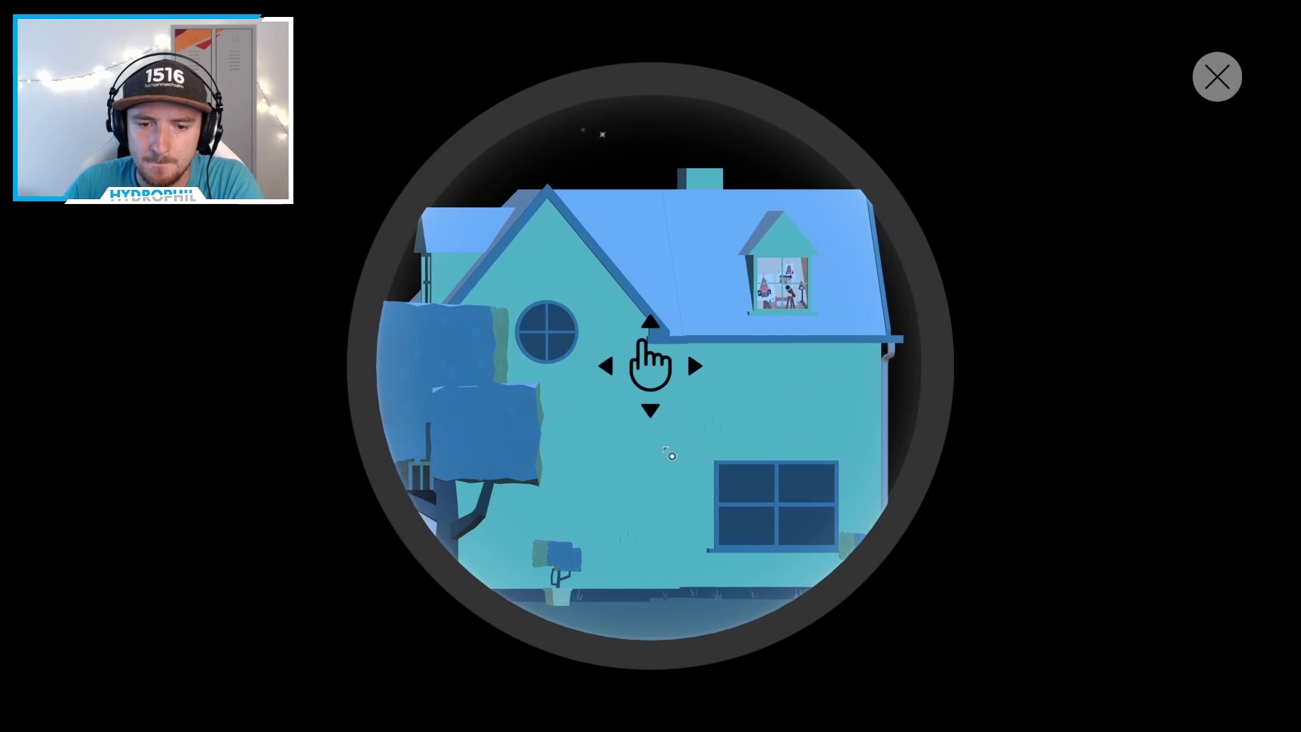
pyautogui.scroll(3, 697, 431)
pyautogui.moveTo(466, 368)
pyautogui.mouseDown()
pyautogui.moveTo(729, 425)
pyautogui.moveTo(657, 388)
pyautogui.moveTo(725, 469)
pyautogui.mouseUp()
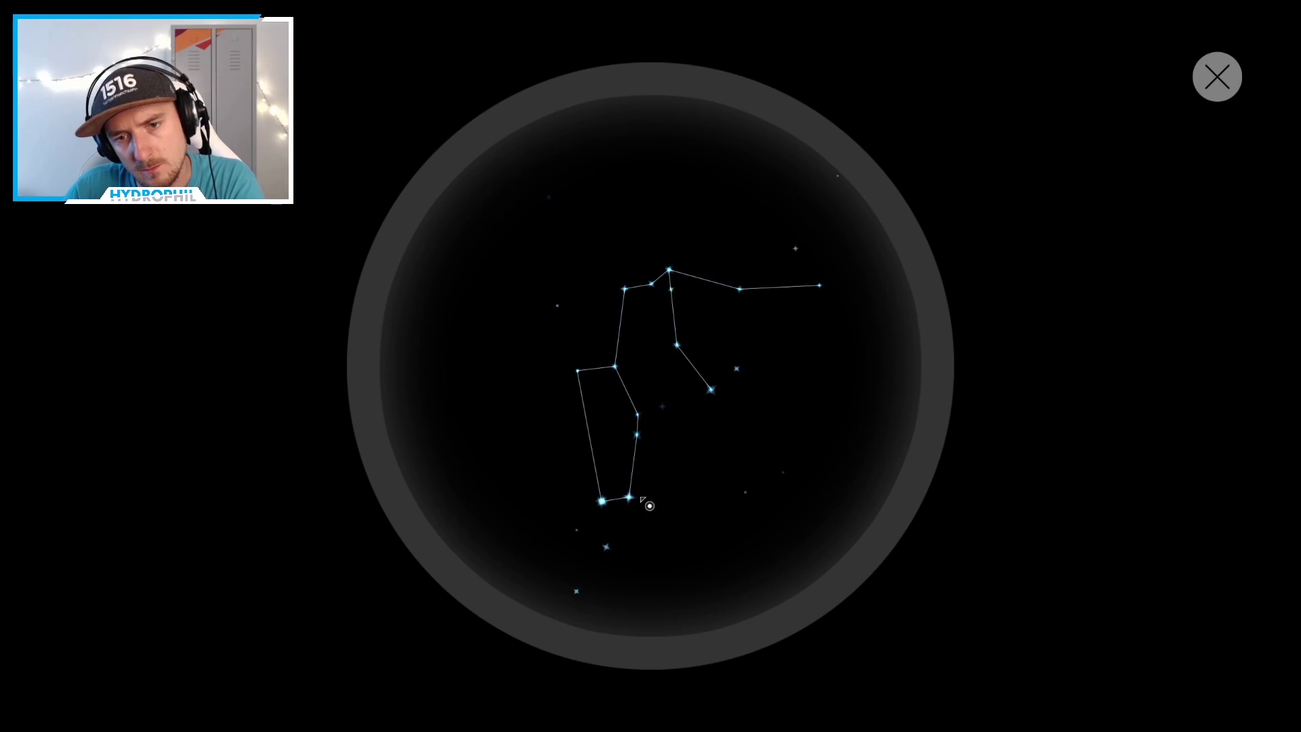
pyautogui.moveTo(650, 506); pyautogui.dragTo(727, 330)
pyautogui.moveTo(498, 452); pyautogui.dragTo(888, 621)
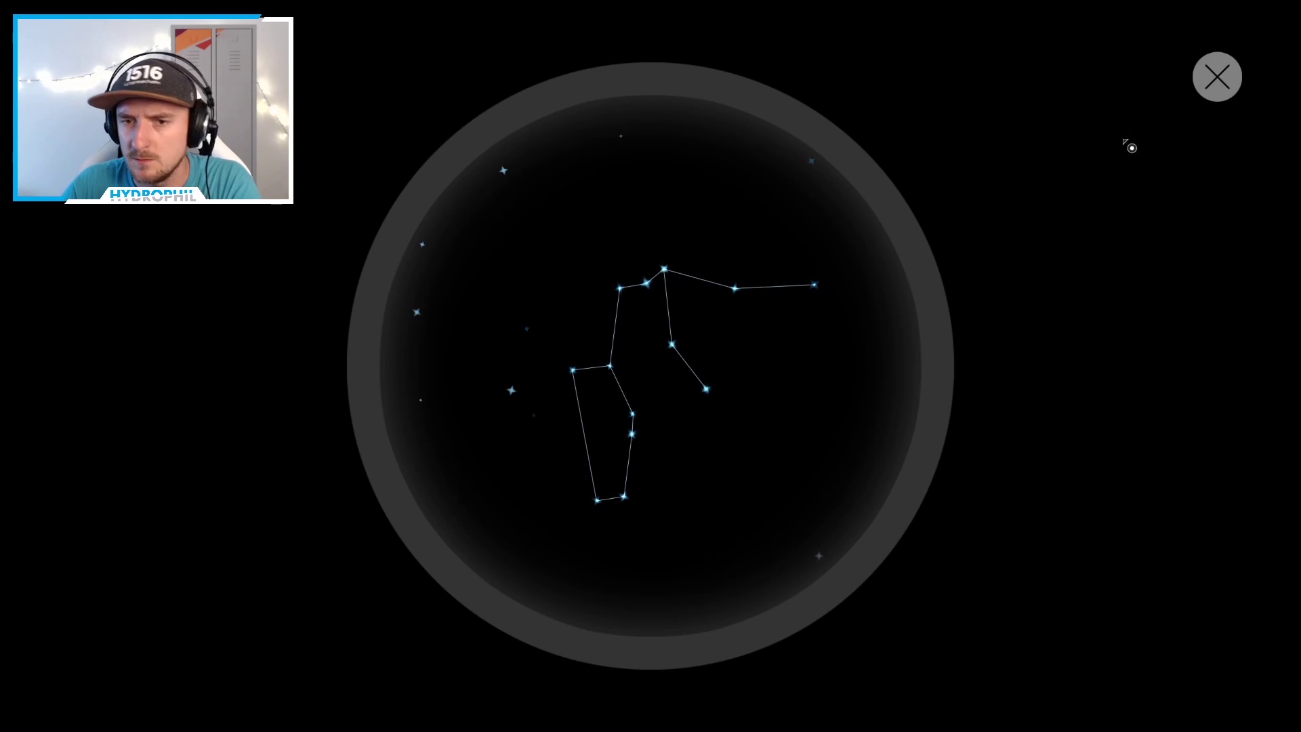
pyautogui.click(1217, 78)
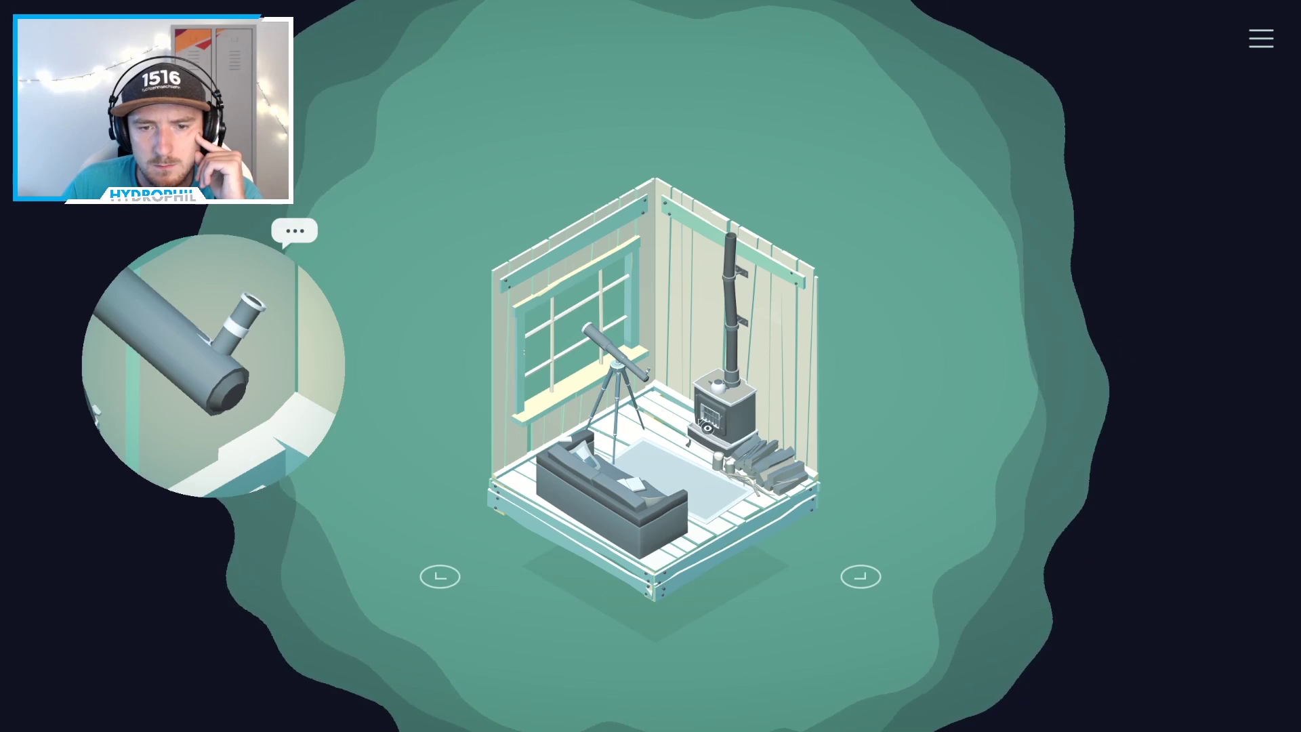
# Examine the wood stove, the globe on the side table and the boarded-up bookshelf.
pyautogui.click(698, 390)
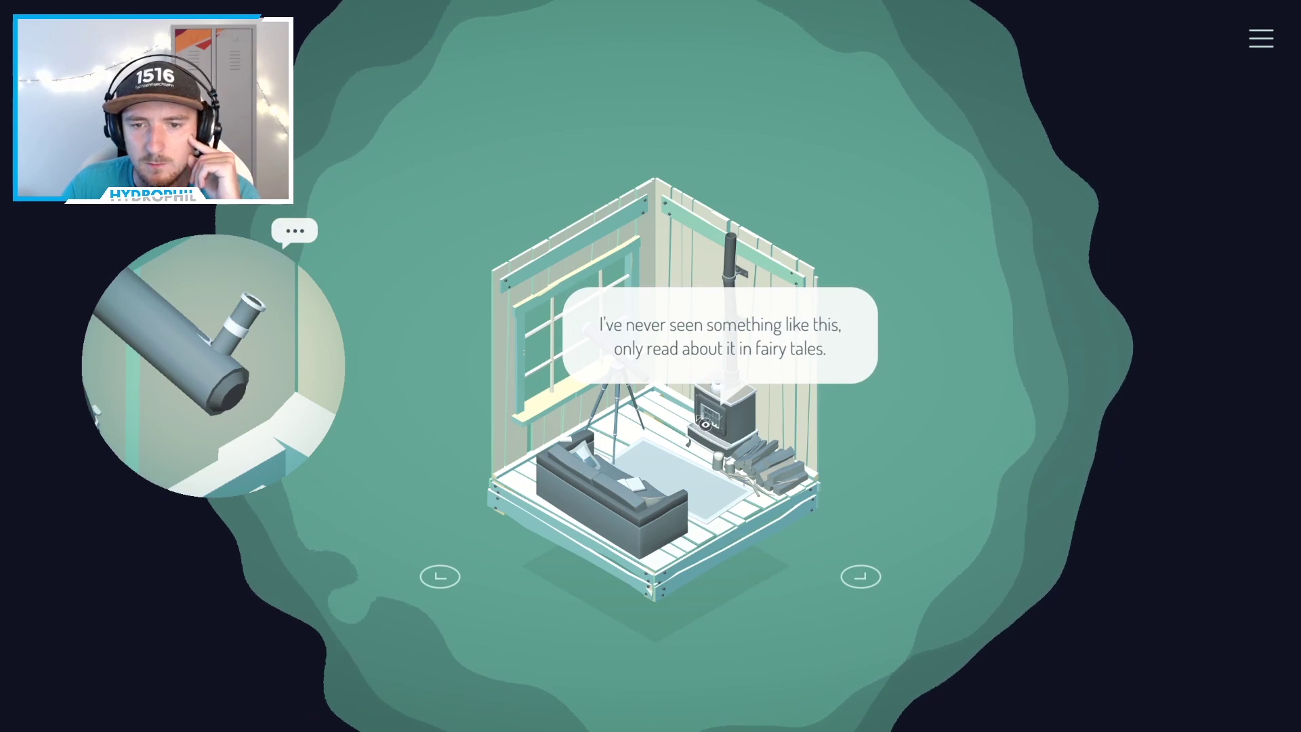
pyautogui.click(860, 576)
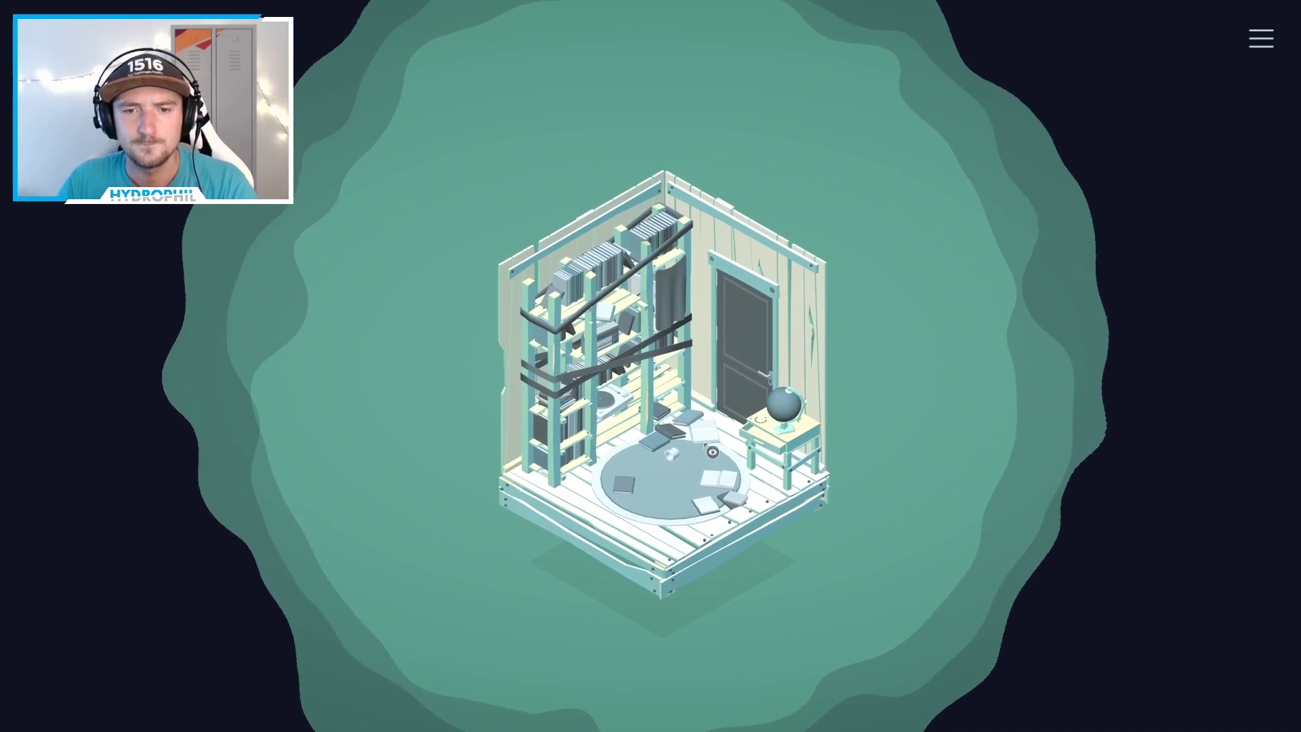
pyautogui.click(776, 410)
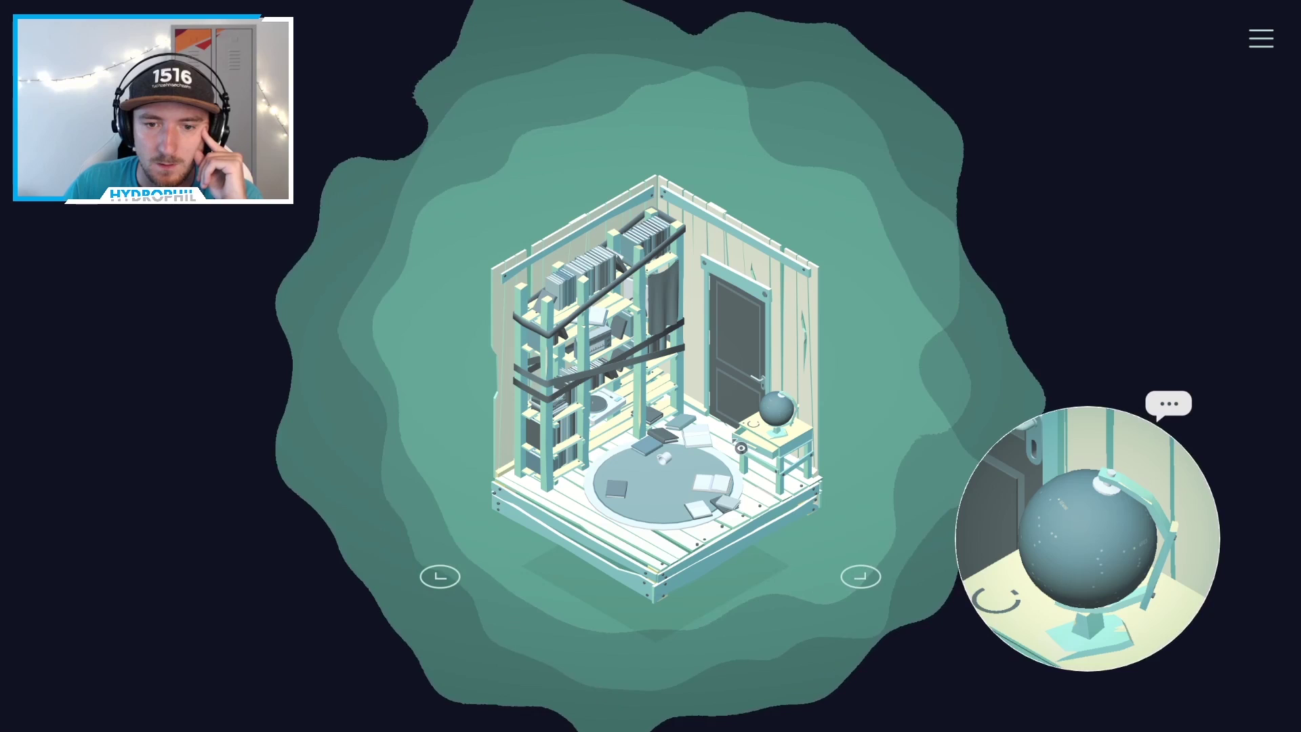
pyautogui.click(569, 295)
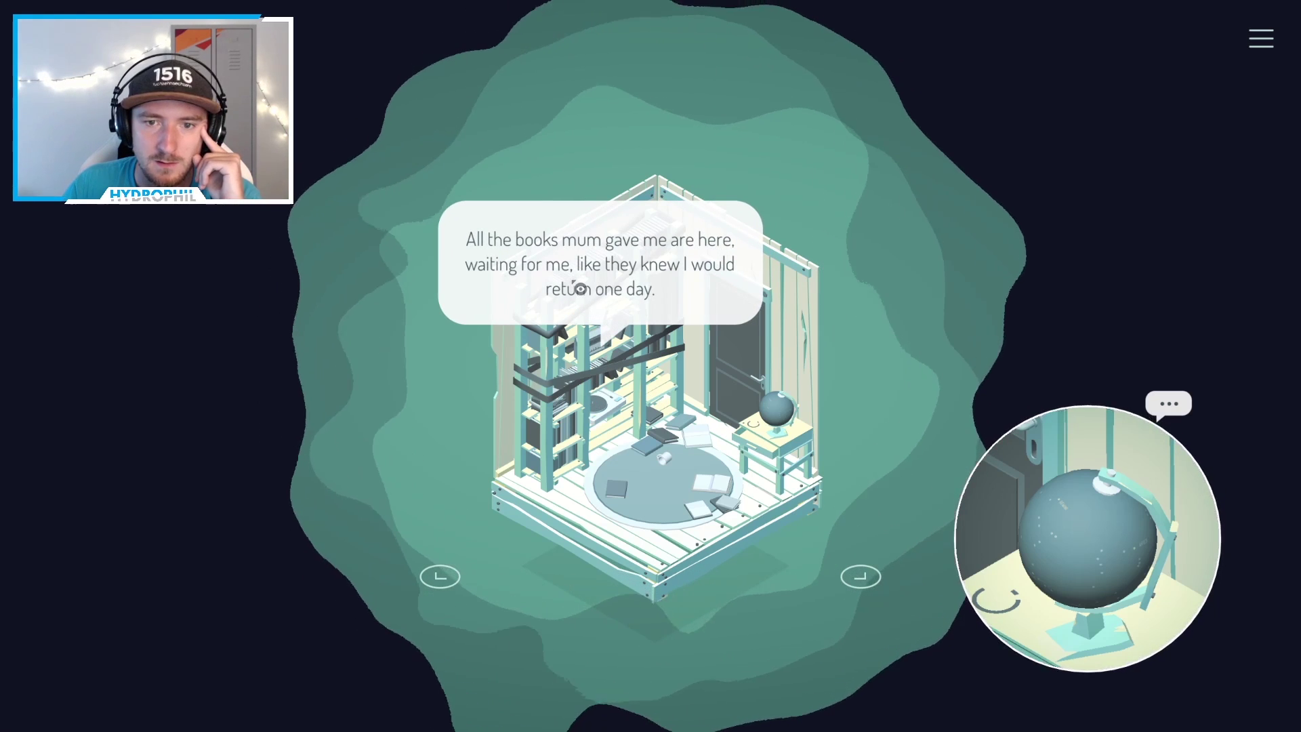
# Finish reading Mum's books, find the cabin door locked, and move to the kitchen.
pyautogui.click(690, 298)
pyautogui.click(651, 335)
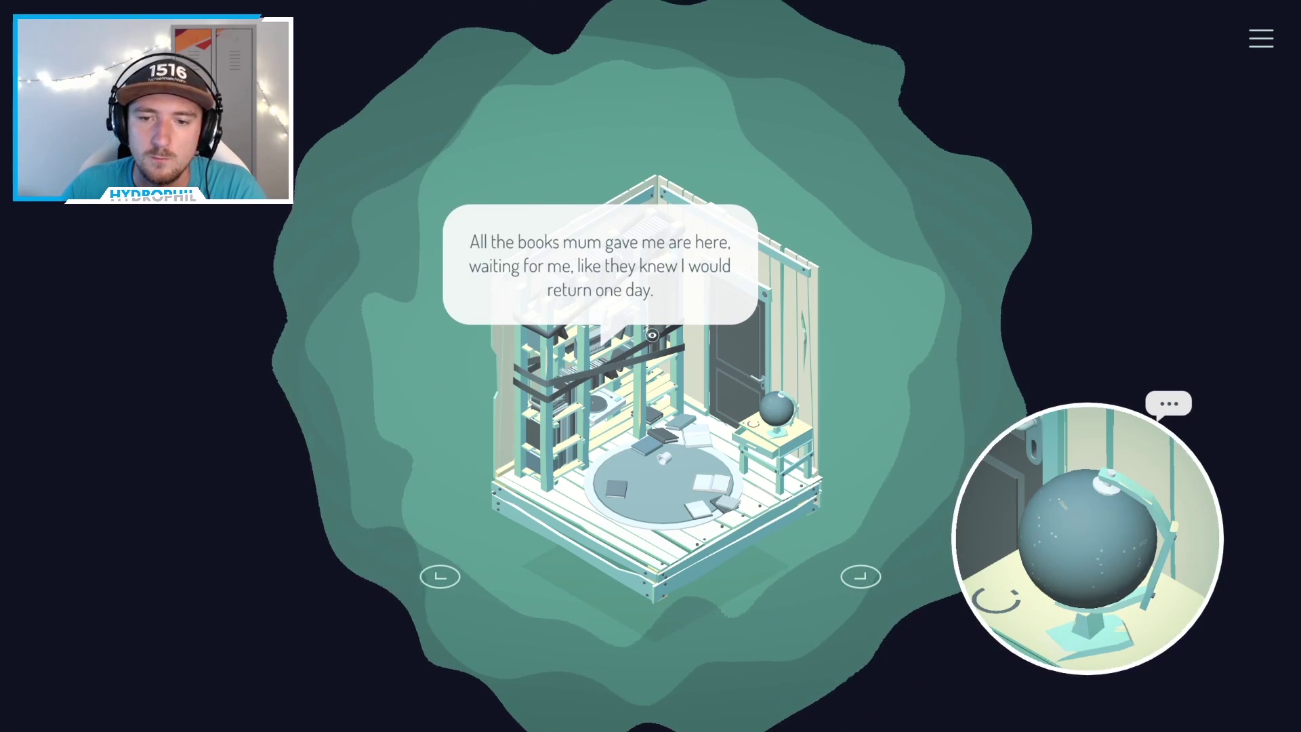
pyautogui.click(652, 336)
pyautogui.moveTo(652, 335); pyautogui.dragTo(803, 384)
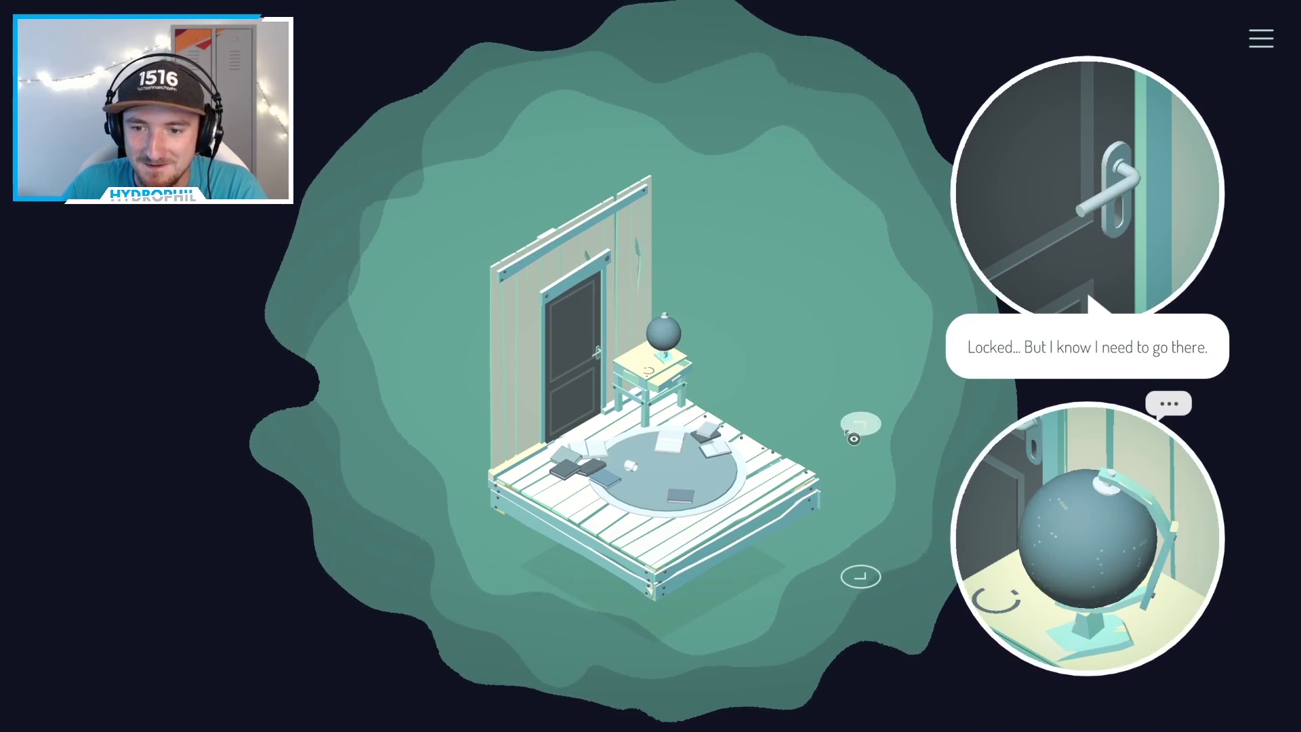
pyautogui.click(861, 424)
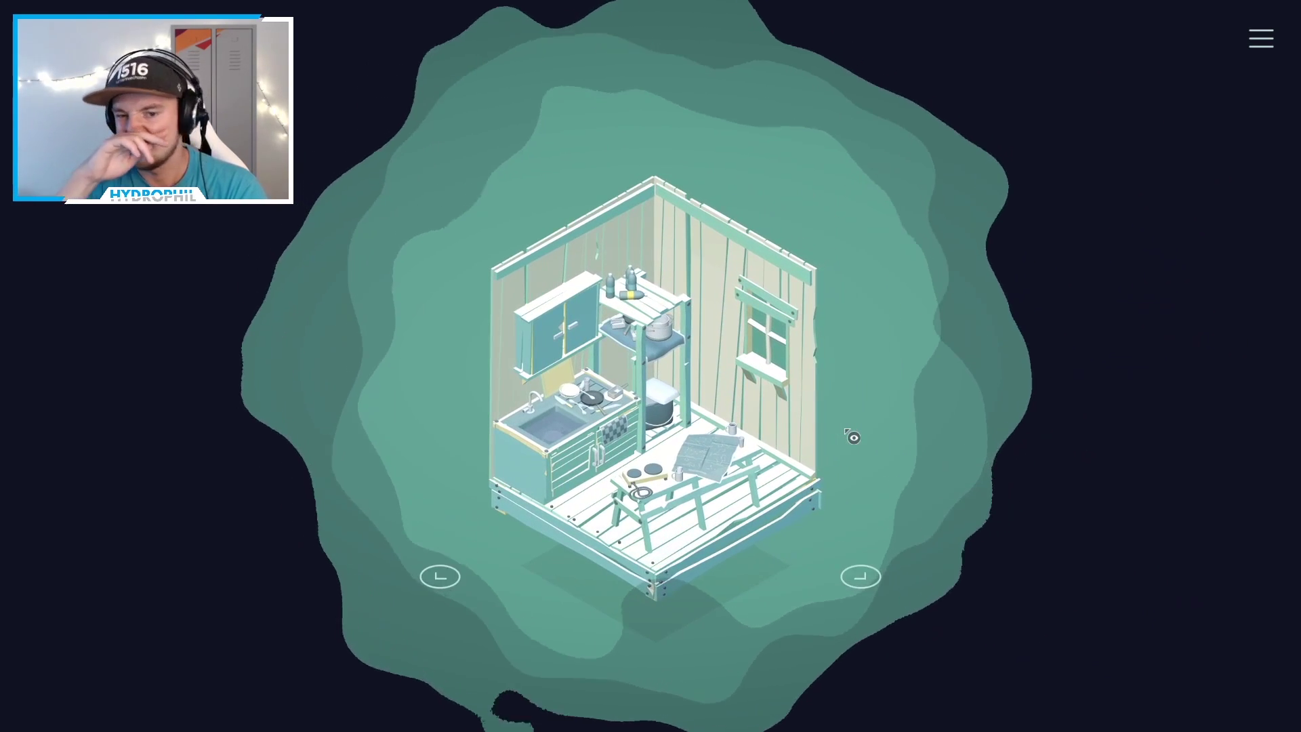
# Study the constellation map close-up on the kitchen table and look around the kitchen.
pyautogui.click(773, 459)
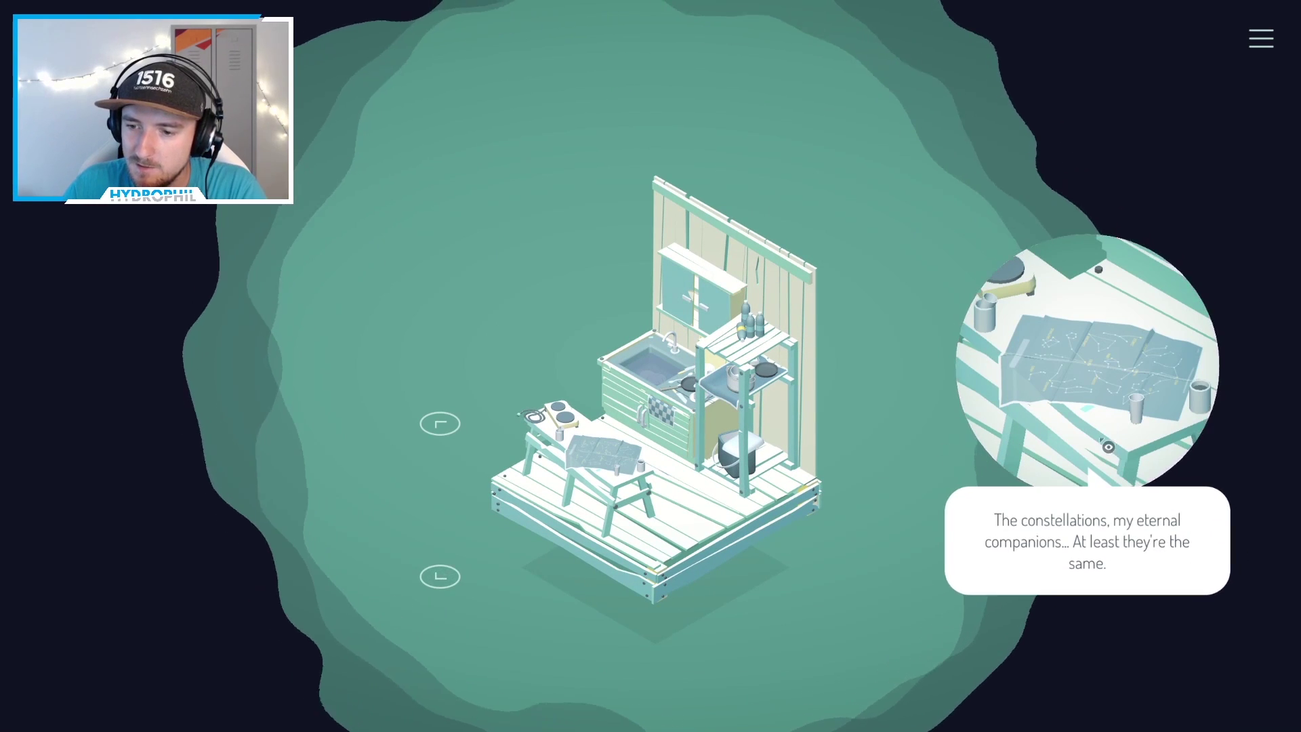
pyautogui.click(1176, 555)
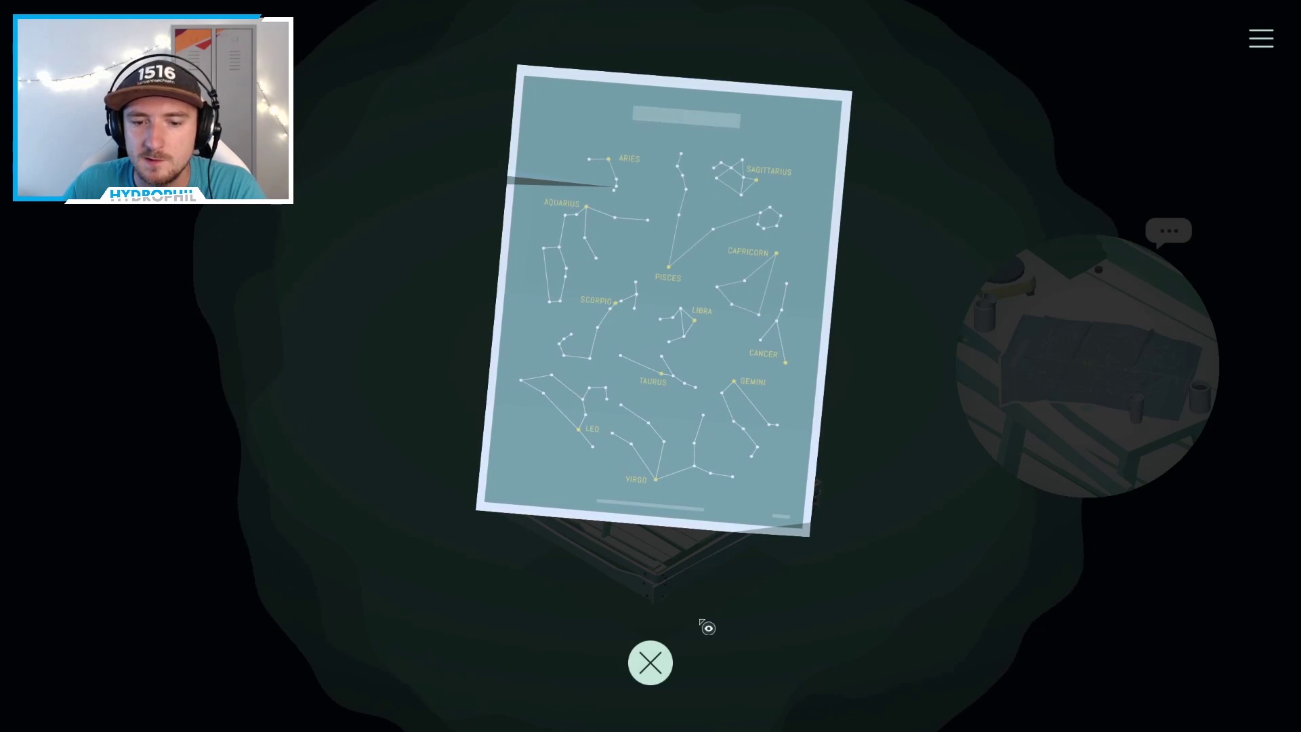
pyautogui.click(650, 664)
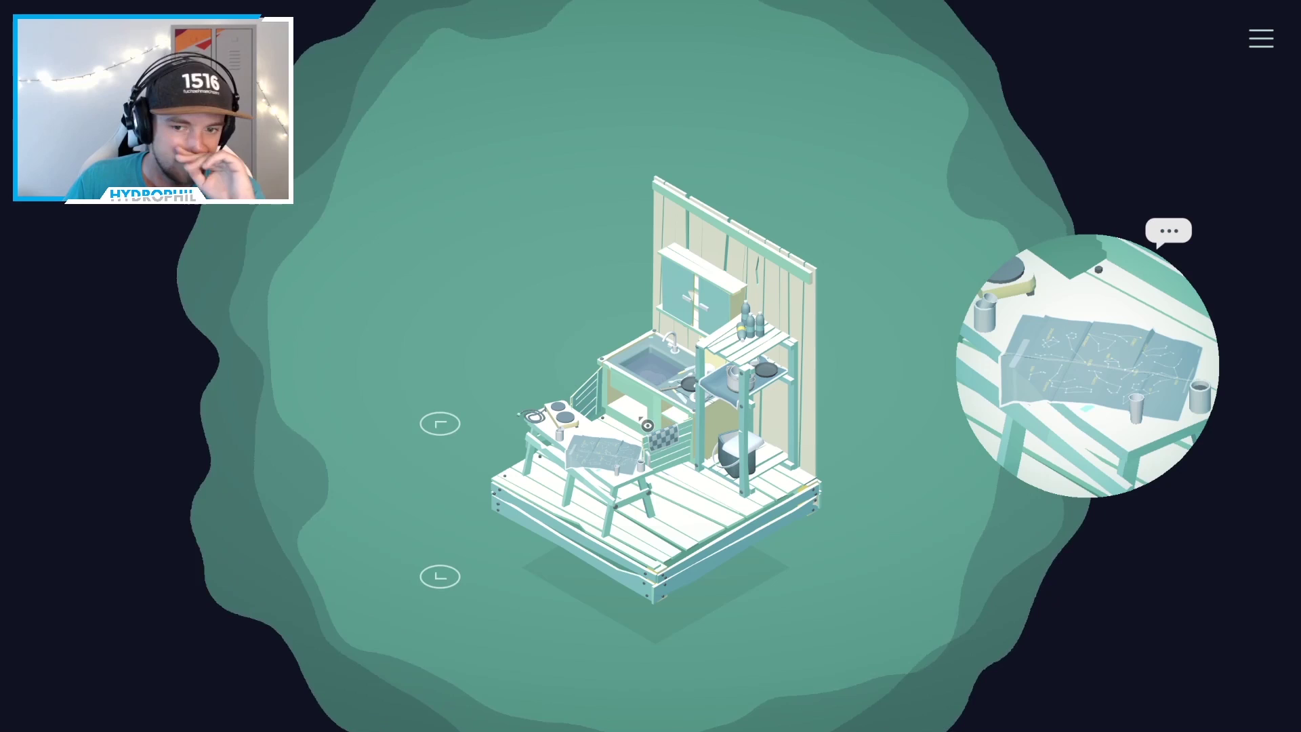
pyautogui.click(440, 423)
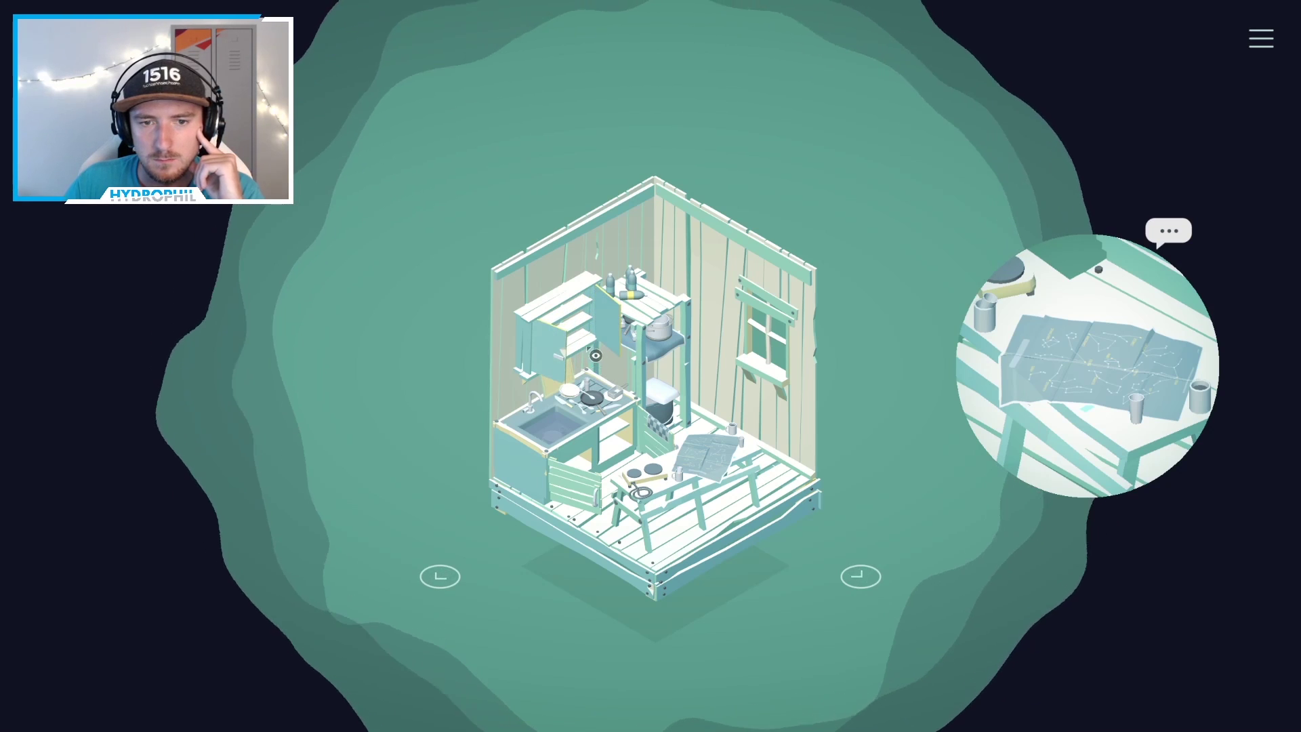
pyautogui.click(440, 575)
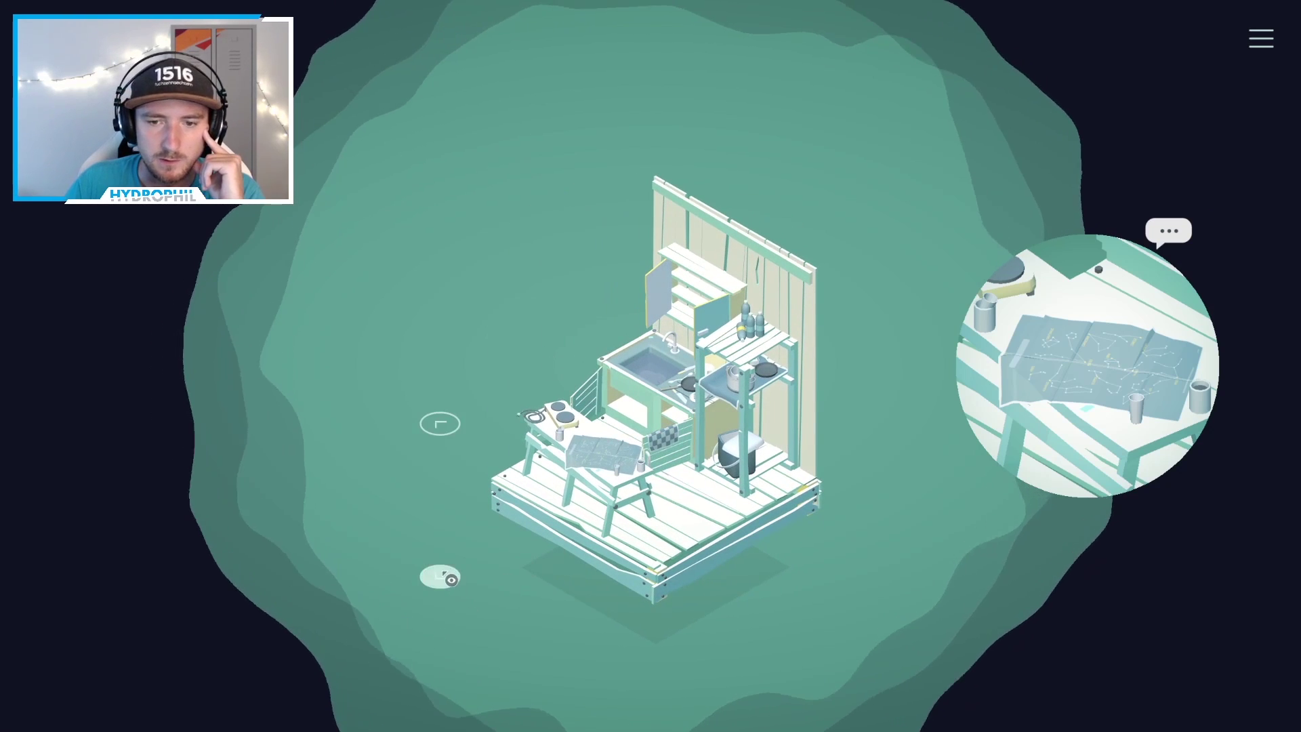
# Visit the shed, re-check the constellation map, and go to the star globe room.
pyautogui.click(451, 580)
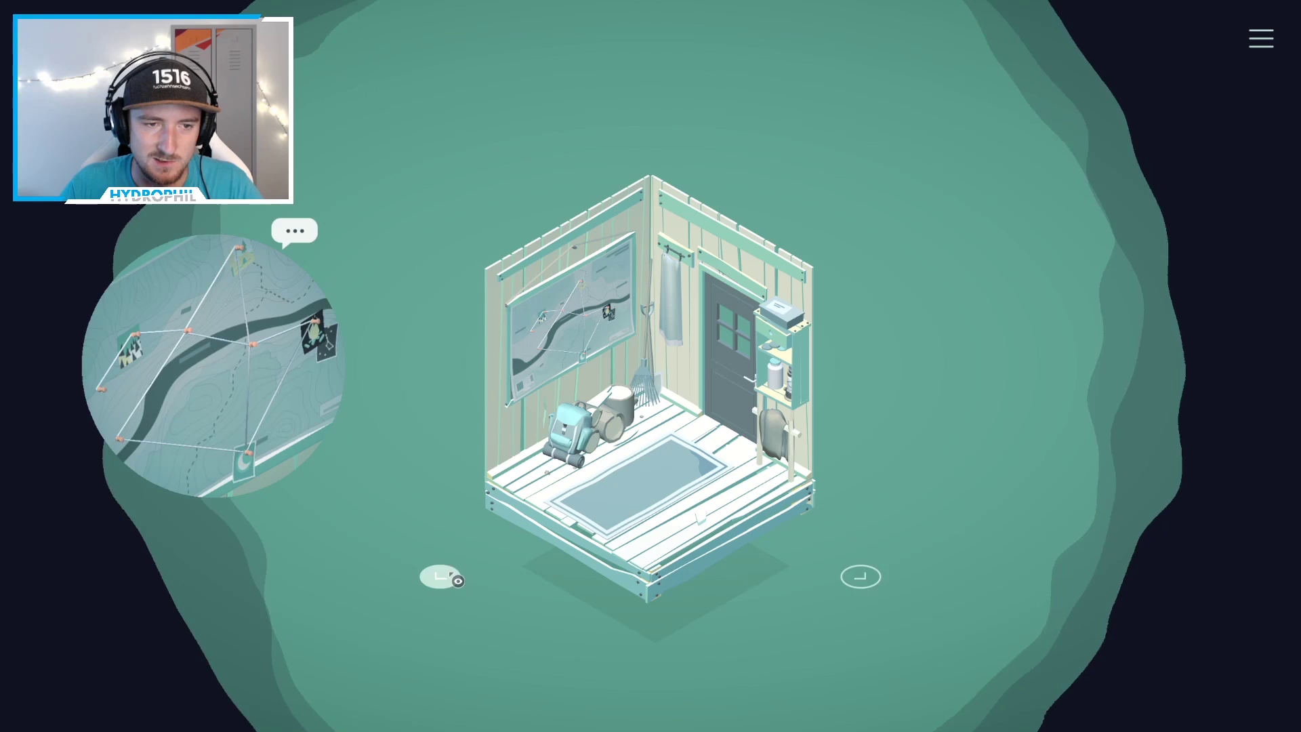
pyautogui.click(445, 578)
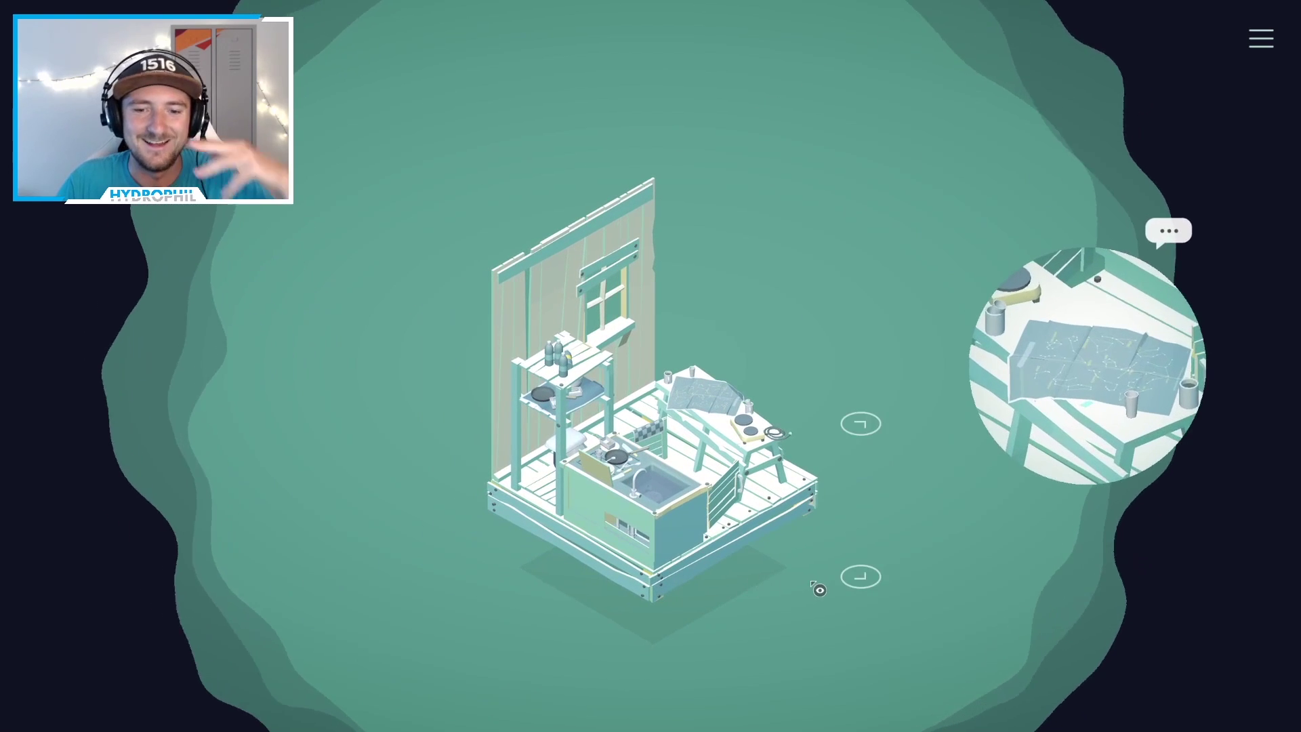
pyautogui.click(1077, 400)
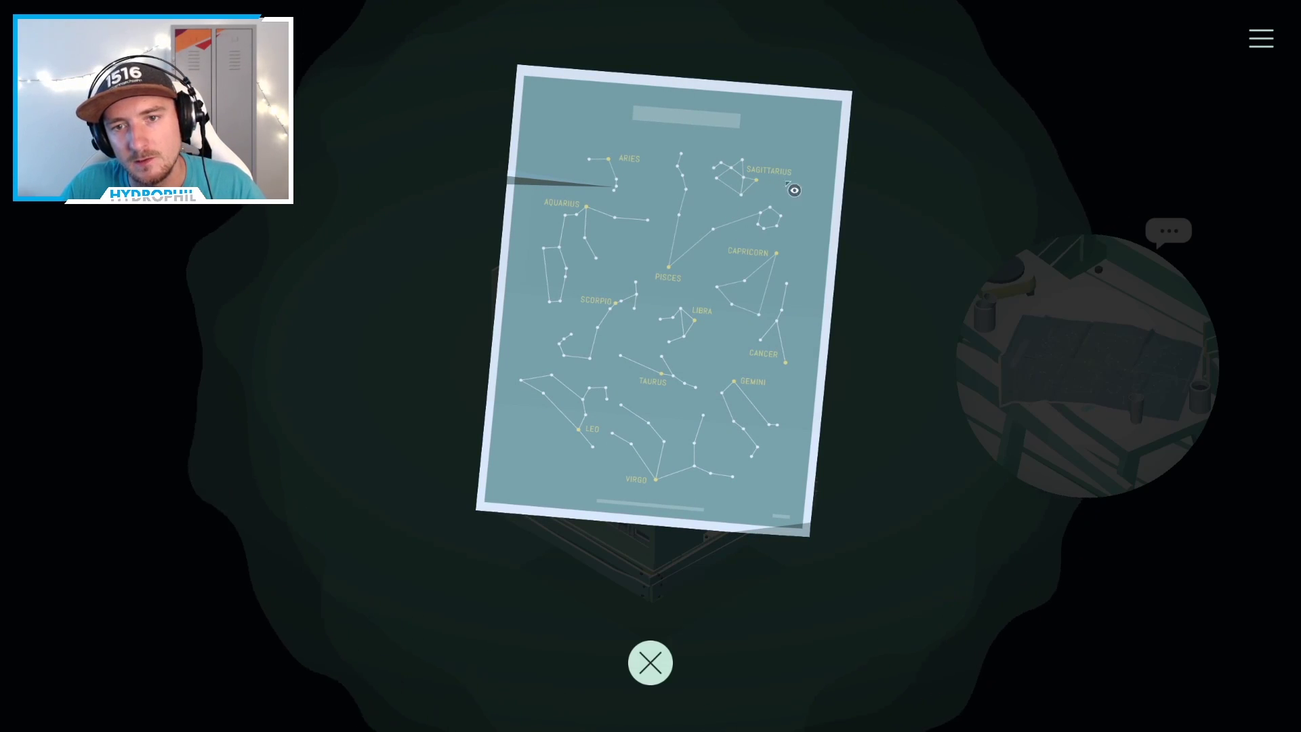
pyautogui.click(651, 665)
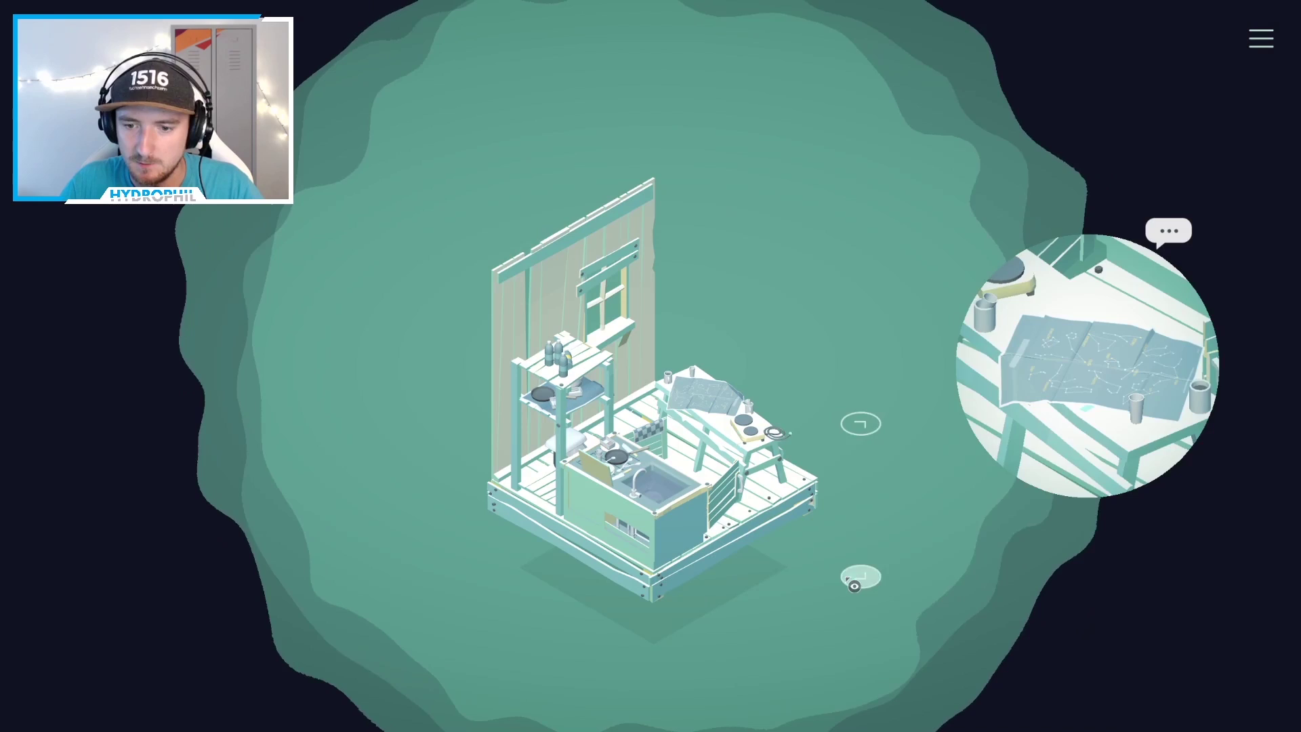
pyautogui.click(857, 549)
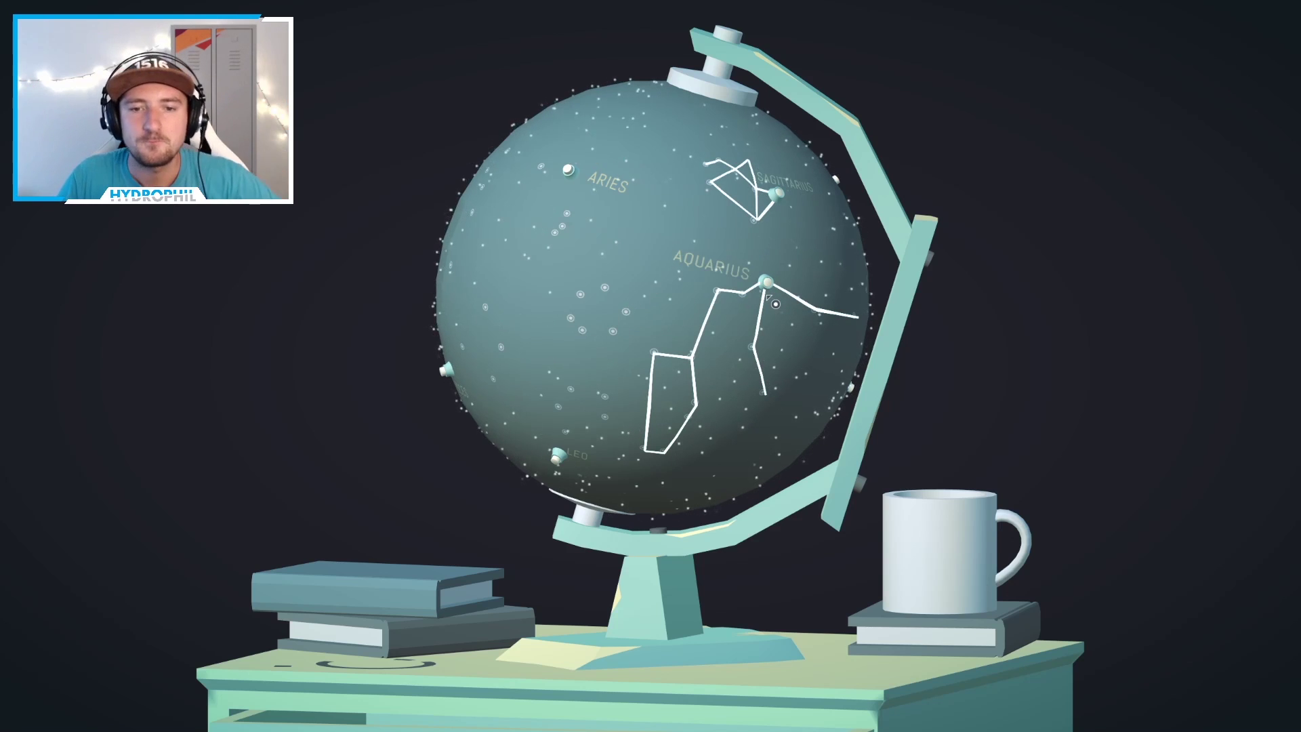
# Spin the star globe, take the key from its hidden compartment, and unlock the cabin door.
pyautogui.moveTo(774, 302); pyautogui.dragTo(774, 302)
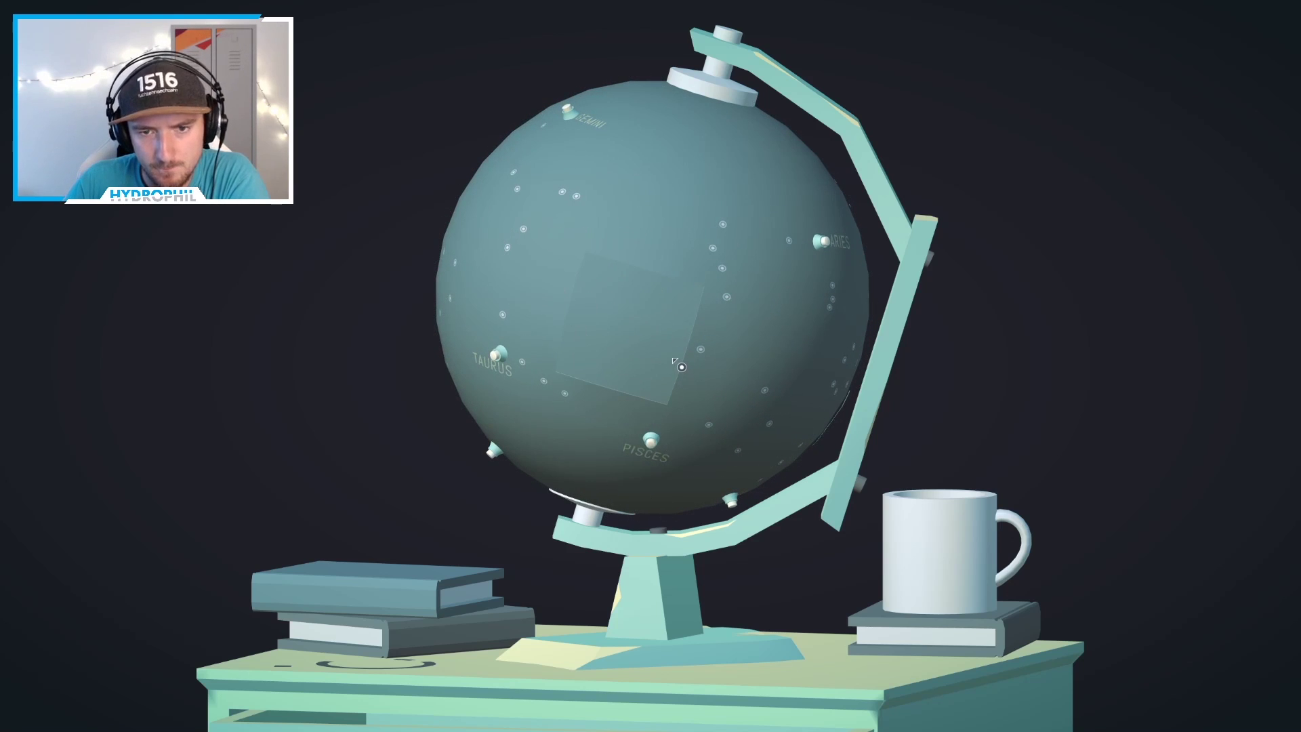
pyautogui.click(642, 371)
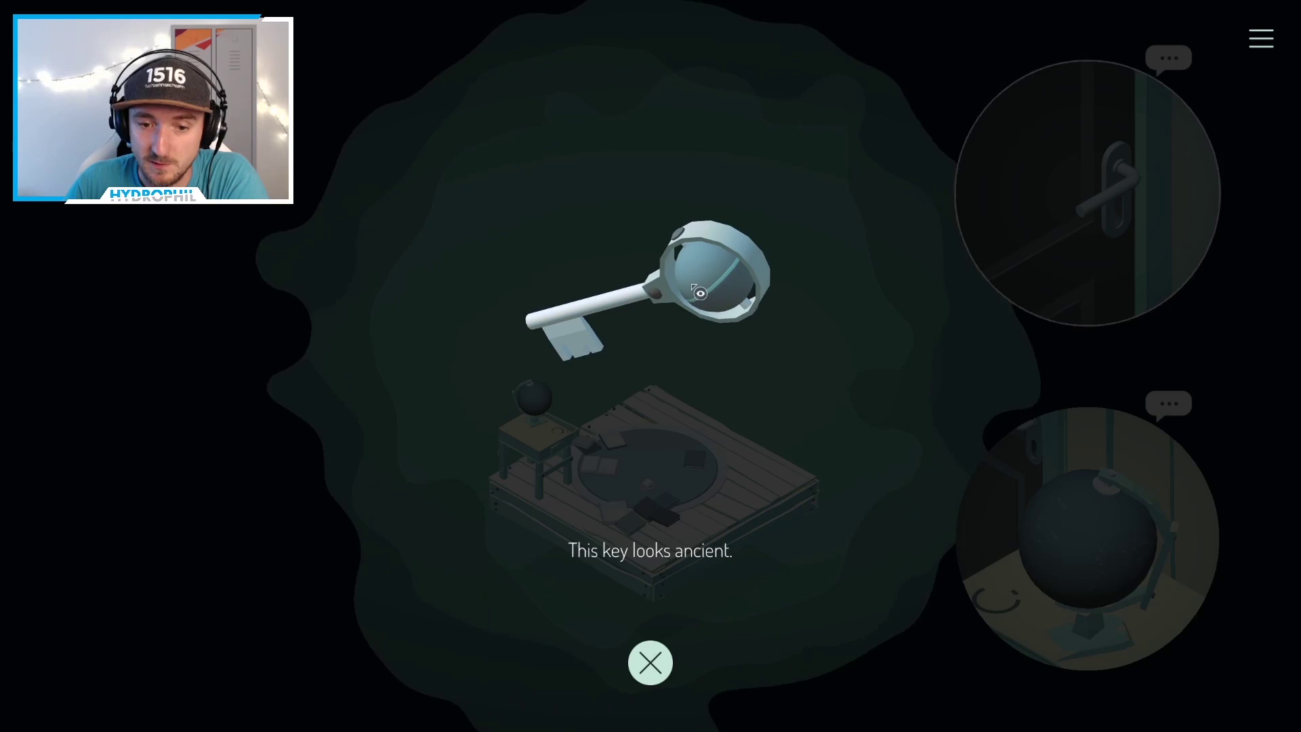
pyautogui.click(651, 663)
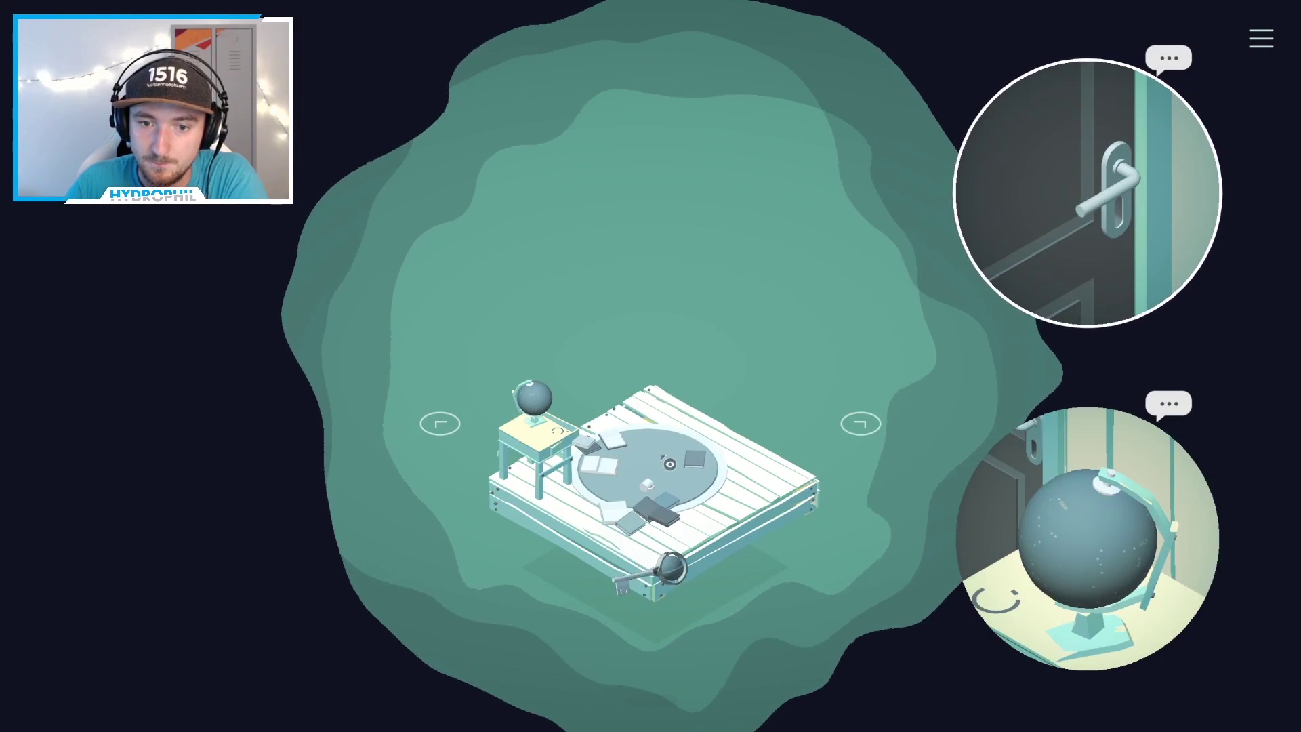
pyautogui.moveTo(673, 651); pyautogui.dragTo(1151, 192)
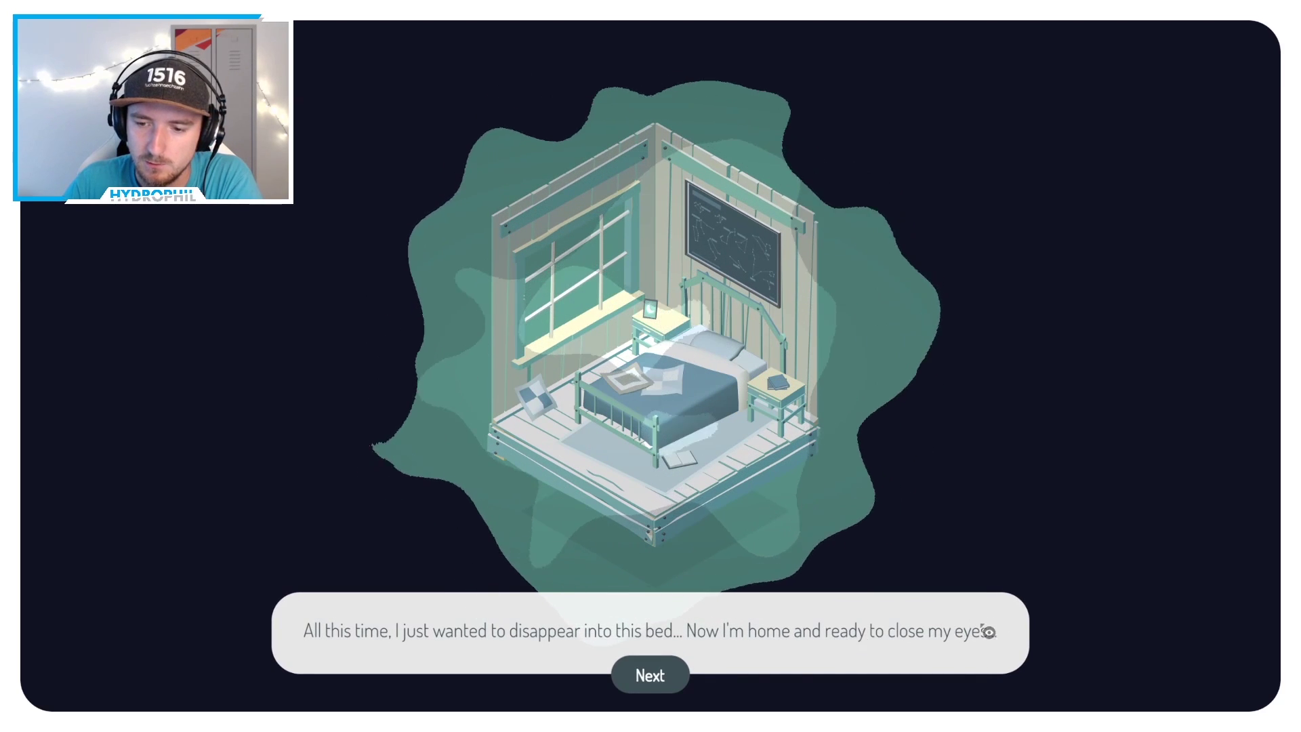
# Dismiss the bedroom dialogue about closing my eyes and let the ending play out.
pyautogui.click(658, 677)
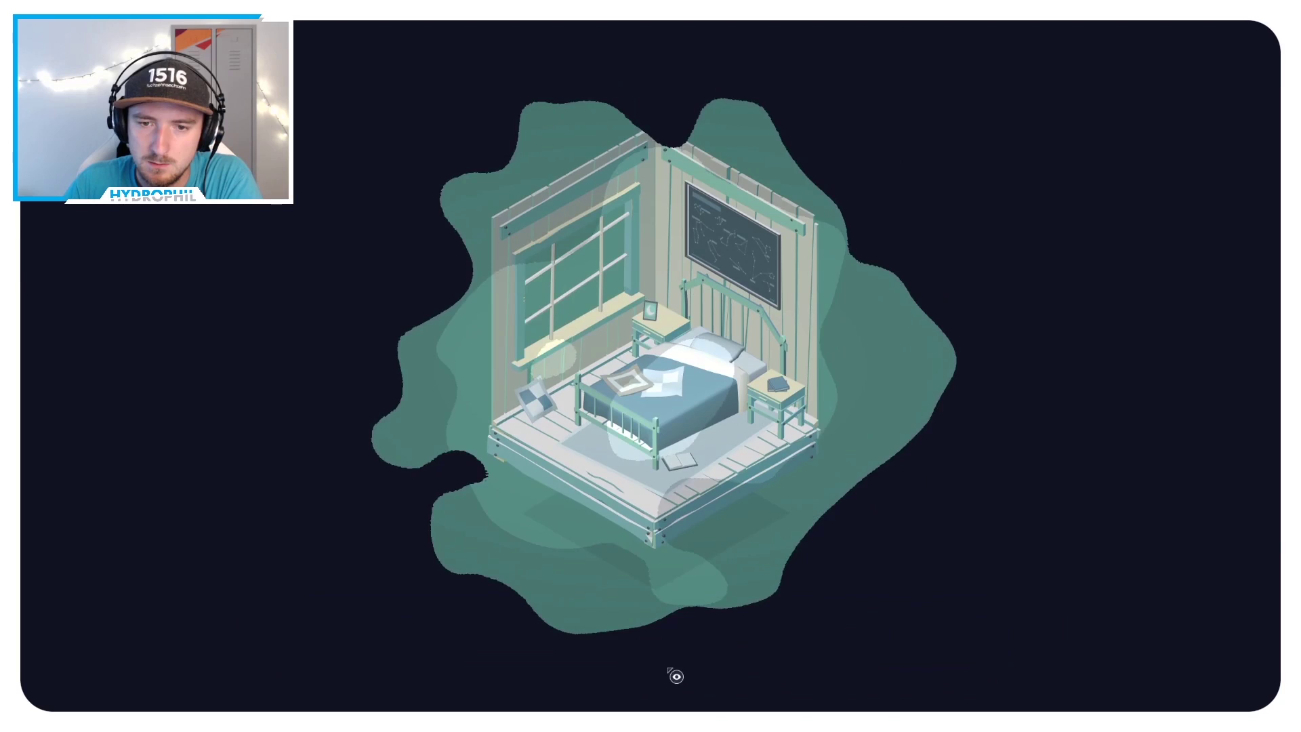